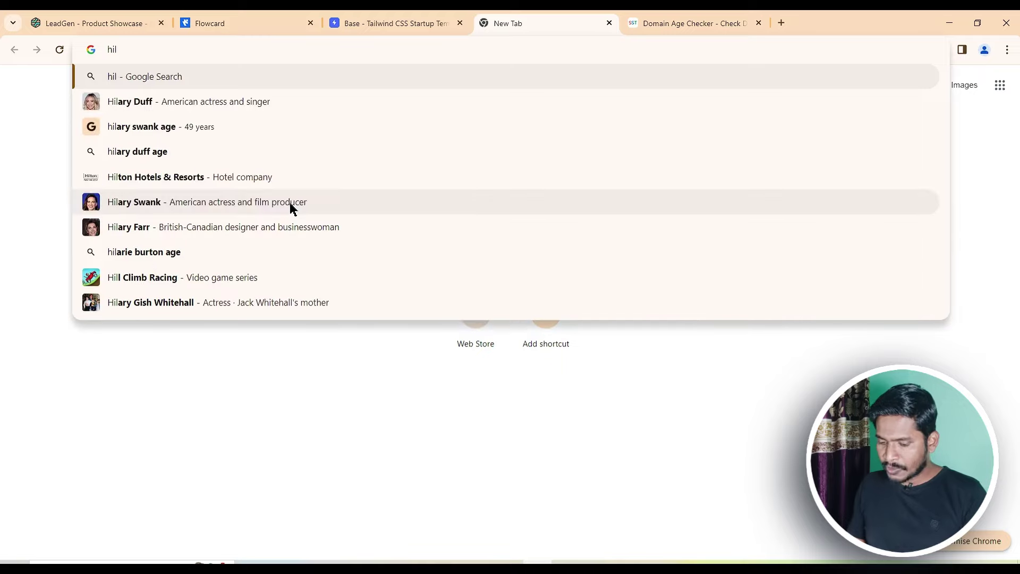
Search for hilltopads, open the HilltopAds site, copy its URL and return to the Domain Age Checker
key(Return)
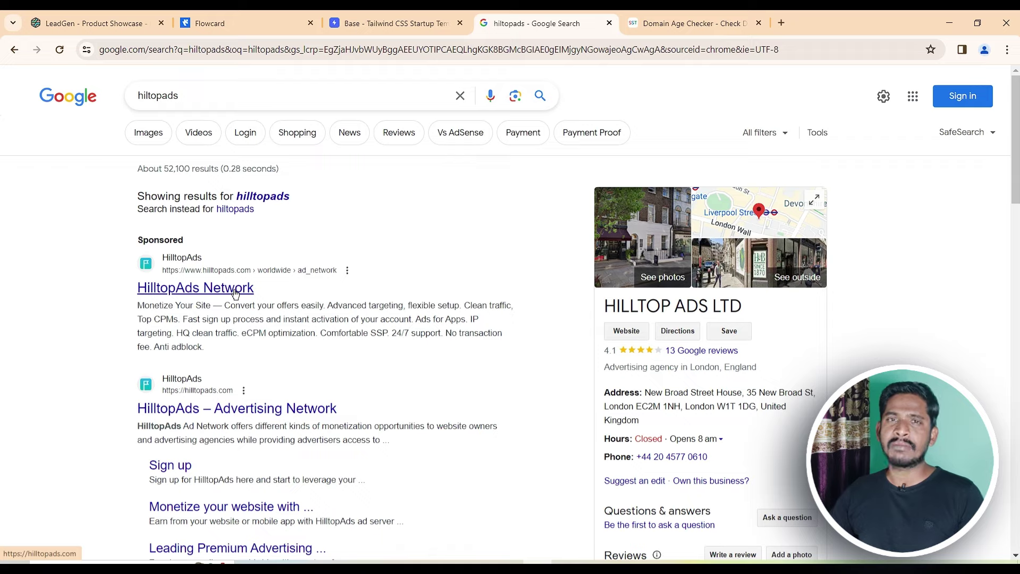
scroll(235, 292, down, 3)
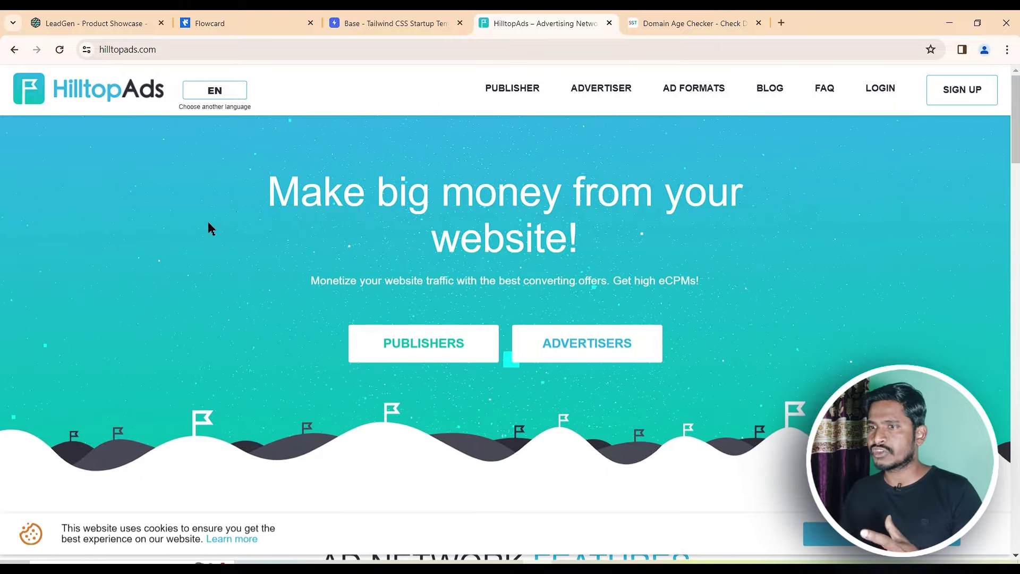
click(199, 56)
key(ctrl+c)
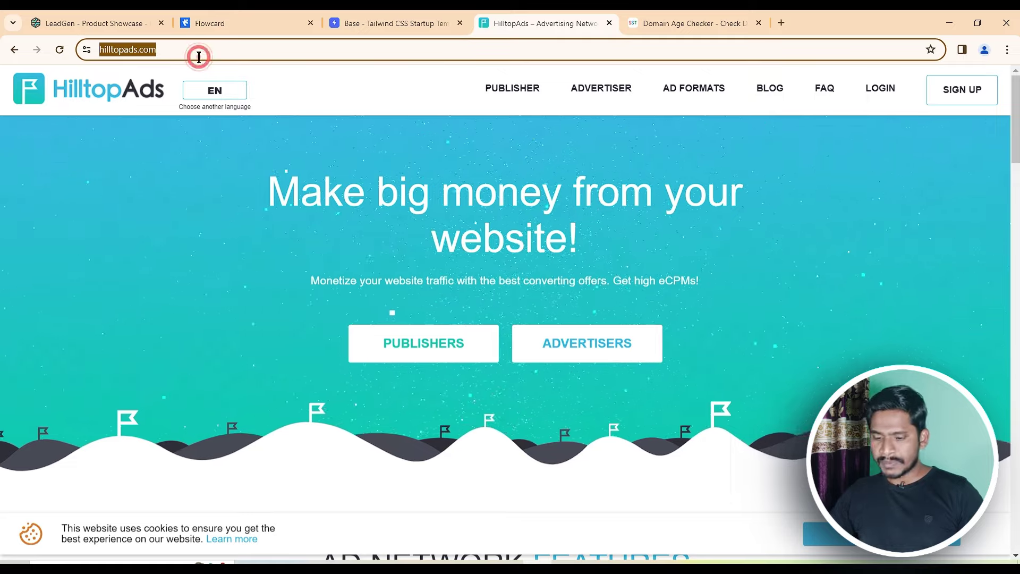
click(688, 16)
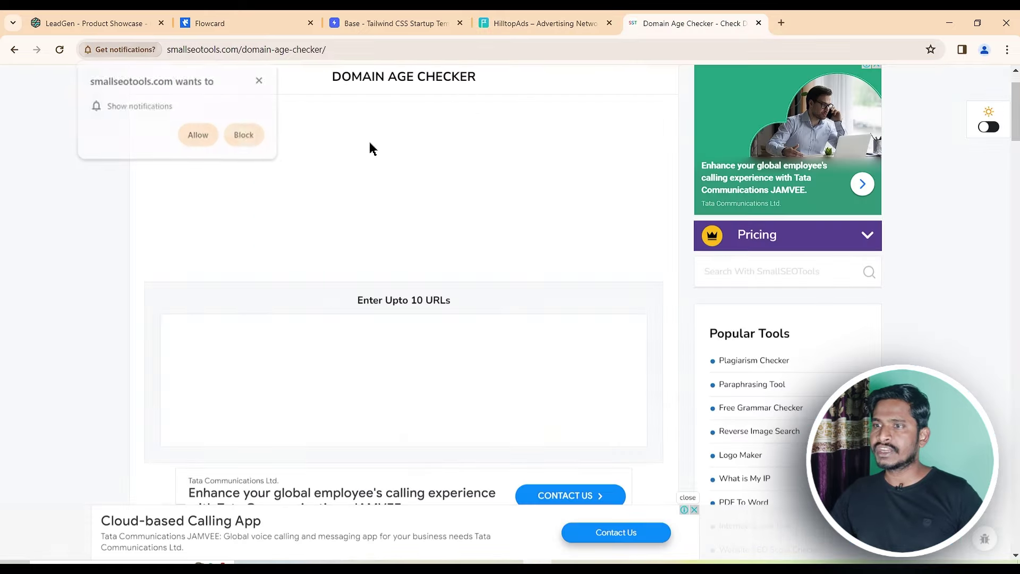
Check hilltopads.com's domain age (10 Years 7 Months 17 Days, created 2013-06-20), then return to HilltopAds
click(223, 331)
key(ctrl+v)
scroll(440, 340, down, 5)
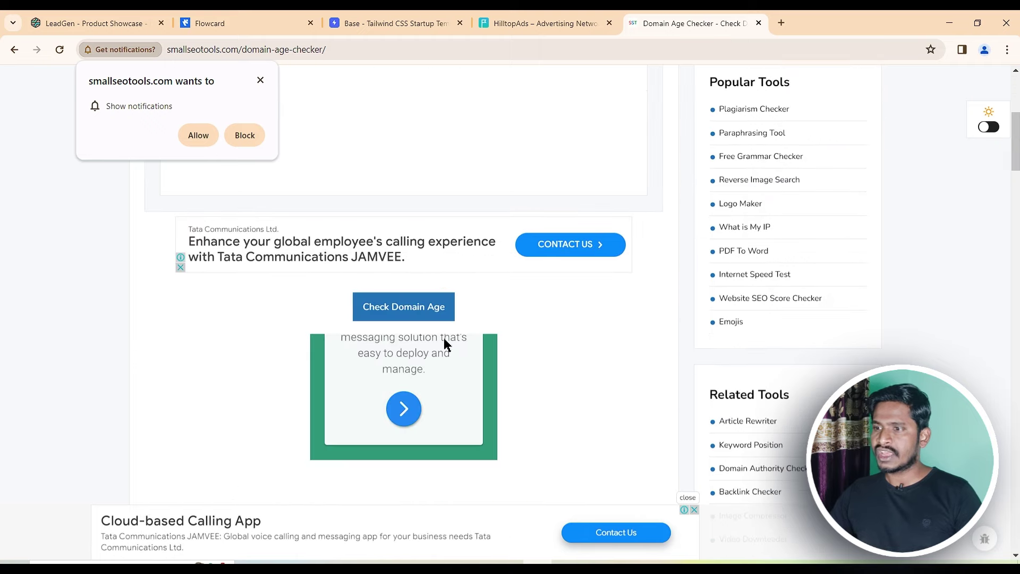
click(413, 310)
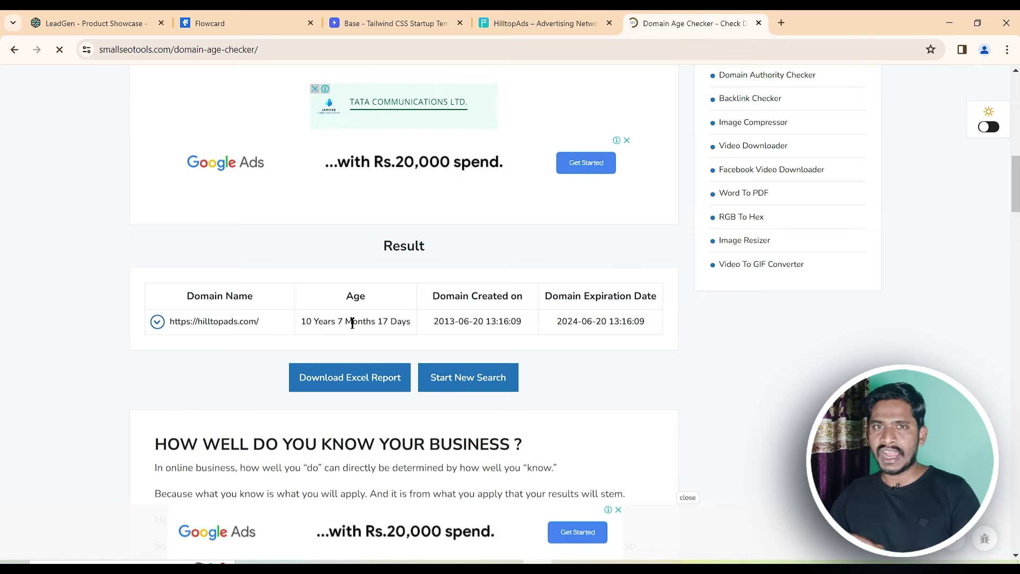
click(544, 22)
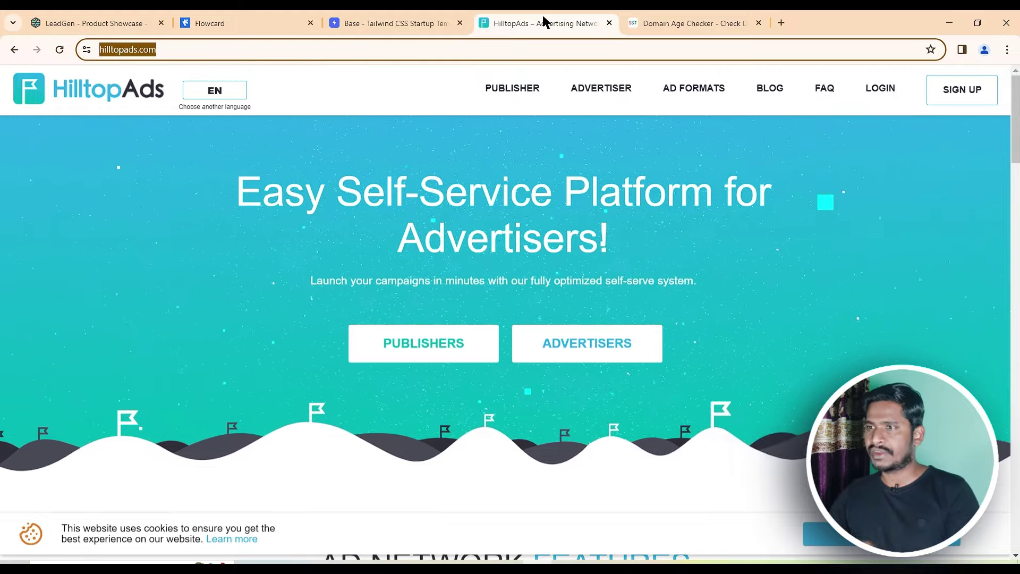
Start an Advertiser sign-up, entering the account holder's name and email address
click(963, 93)
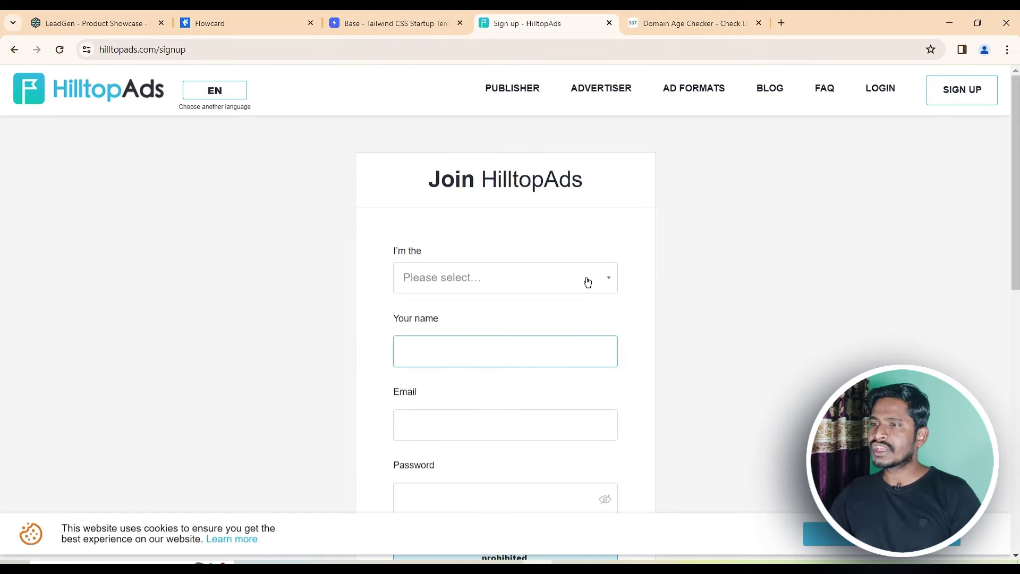
click(584, 282)
click(529, 310)
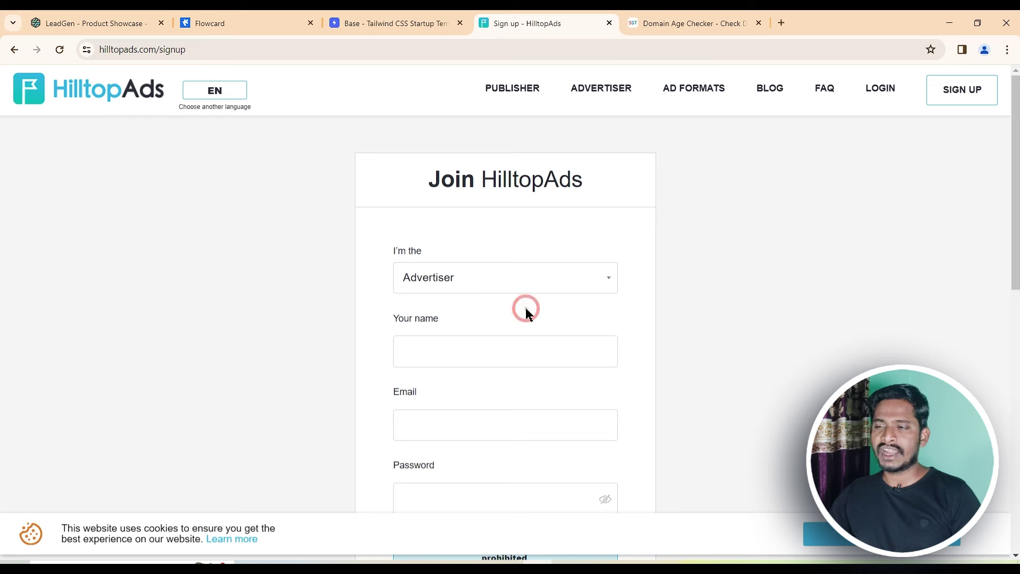
click(470, 356)
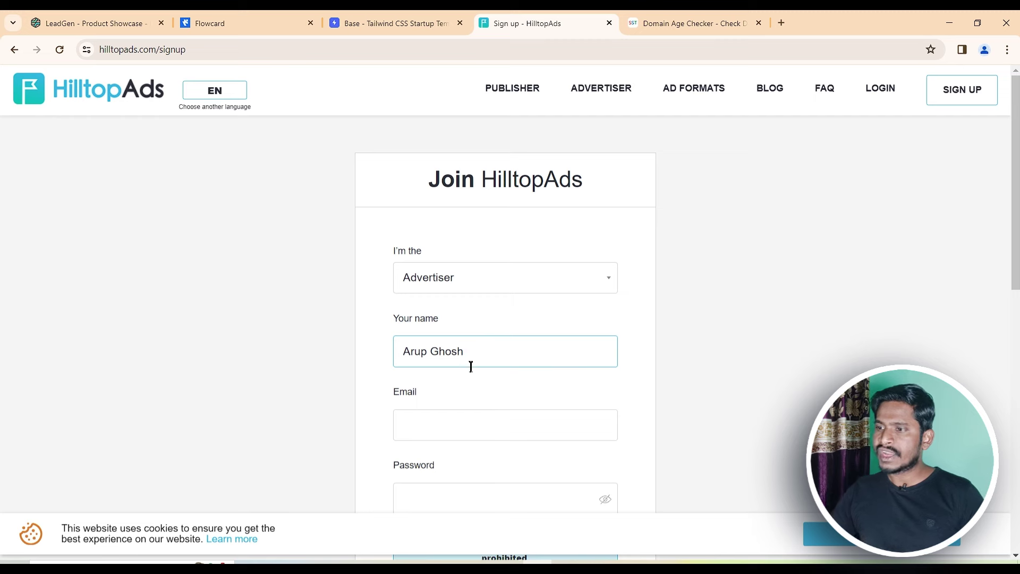
click(464, 415)
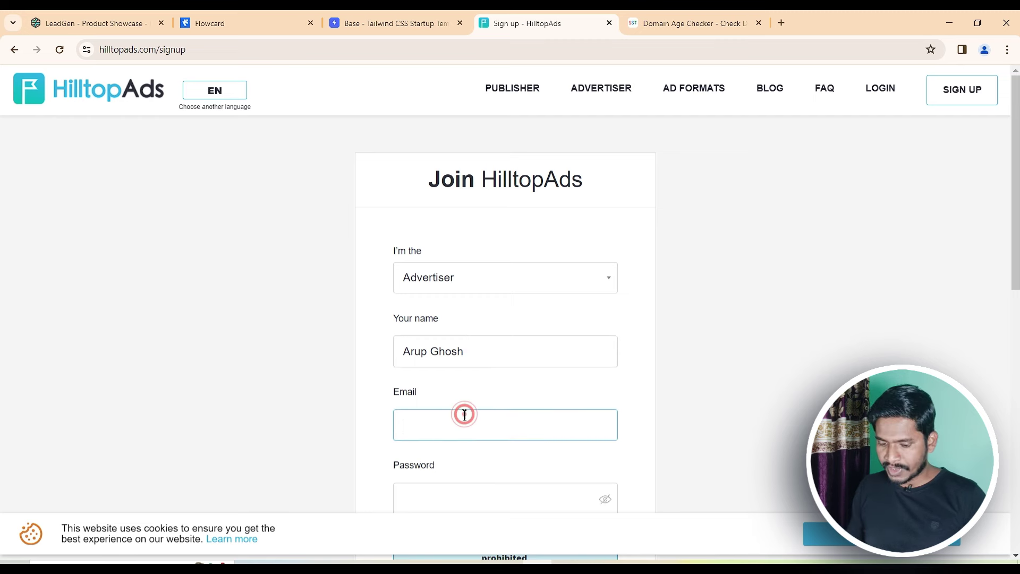
Set the account password, accept the Terms & Conditions and submit the sign-up
scroll(482, 415, down, 2)
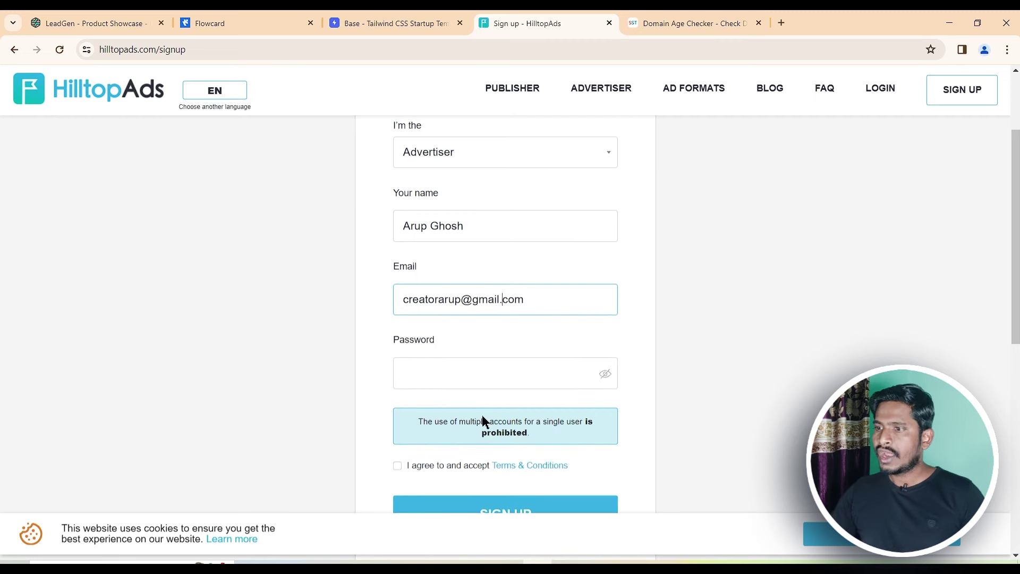
click(469, 381)
text(••••••••••••)
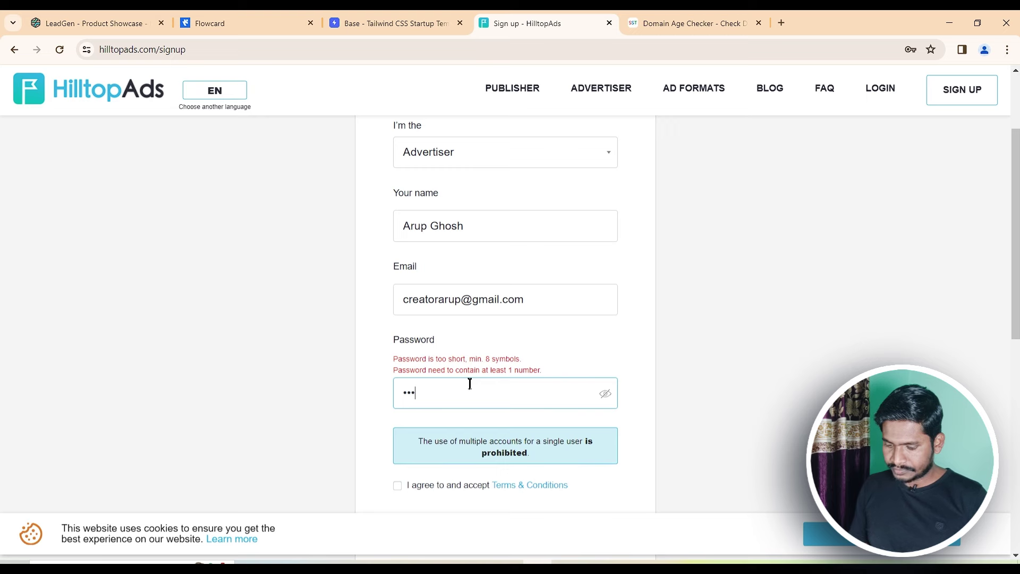
scroll(470, 382, down, 2)
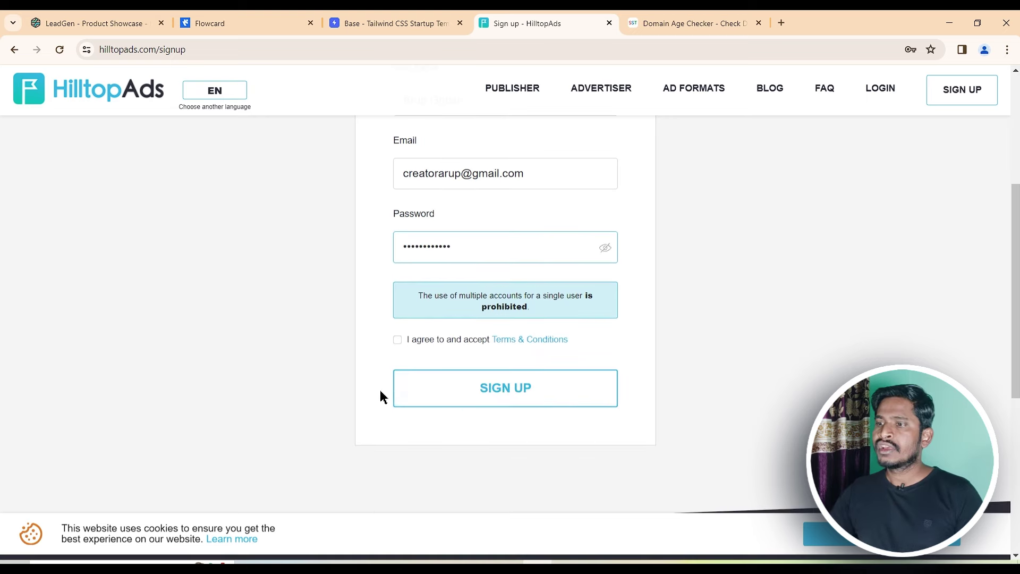
click(397, 341)
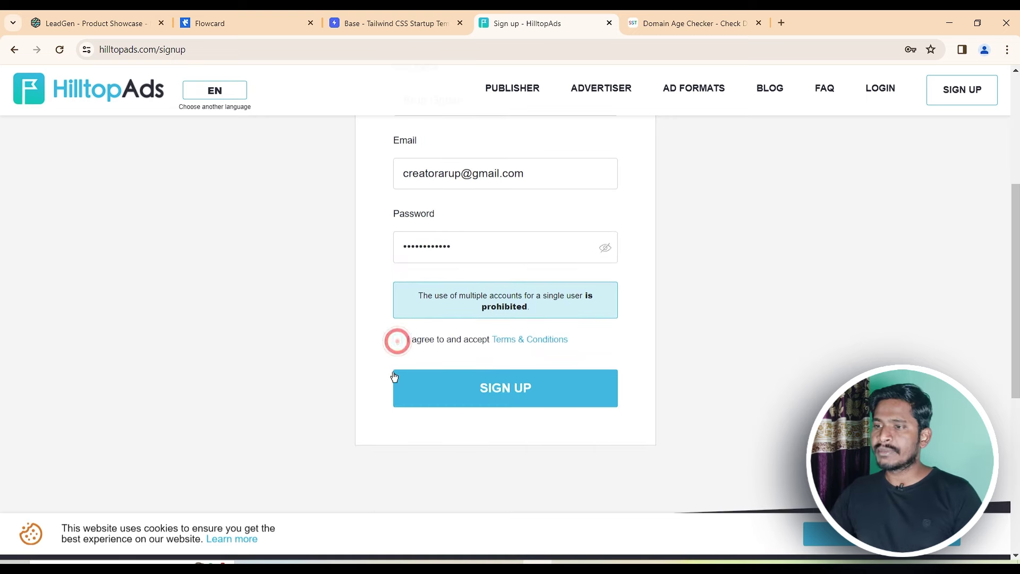
click(525, 400)
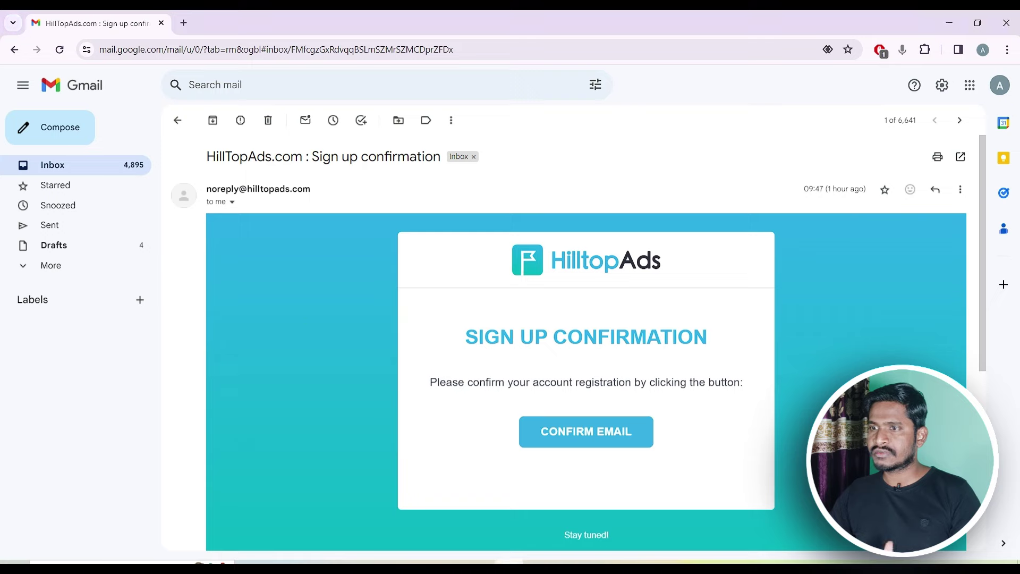
Confirm the email address, then open the 'Welcome to Hilltopads.com!' message from the inbox
click(578, 441)
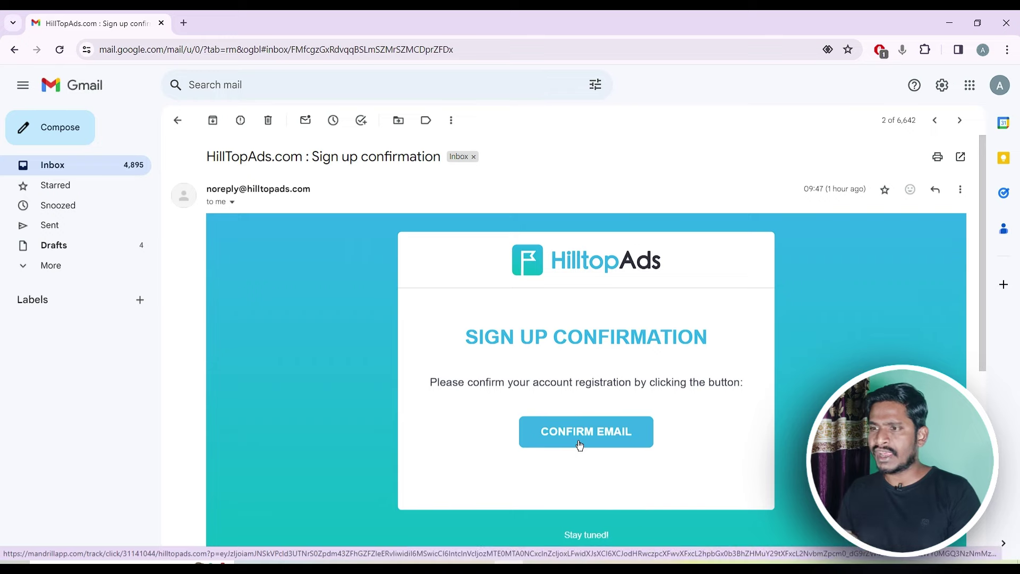
click(177, 120)
click(357, 182)
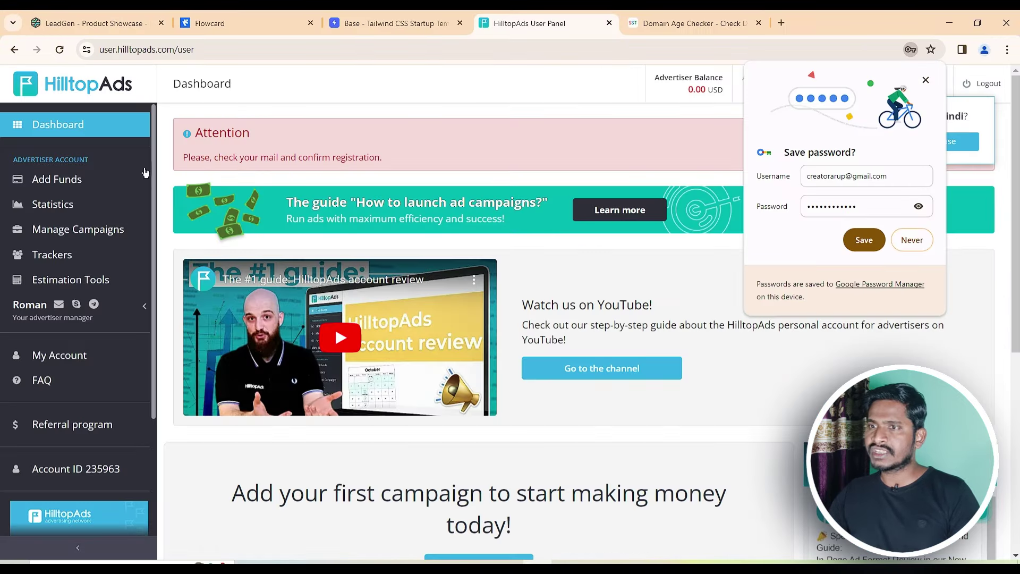
Reload the dashboard, decline saving the password, and switch to the Base template tab
click(61, 52)
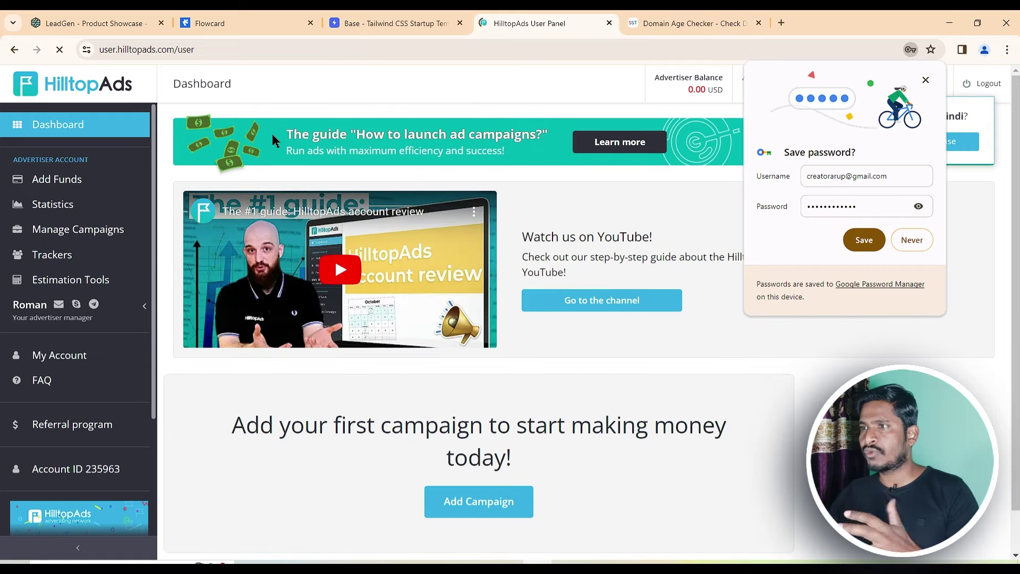
click(911, 239)
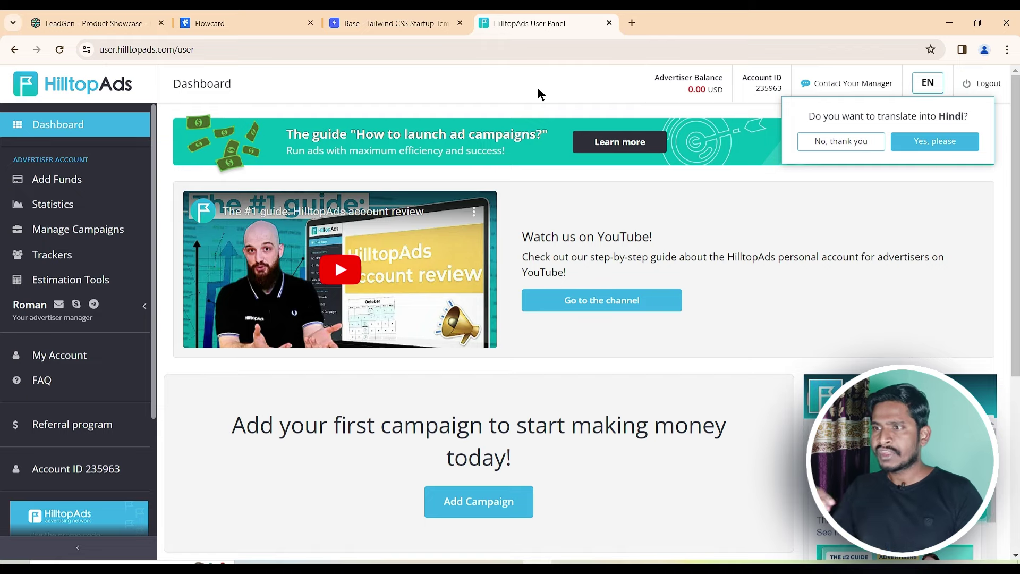
click(393, 24)
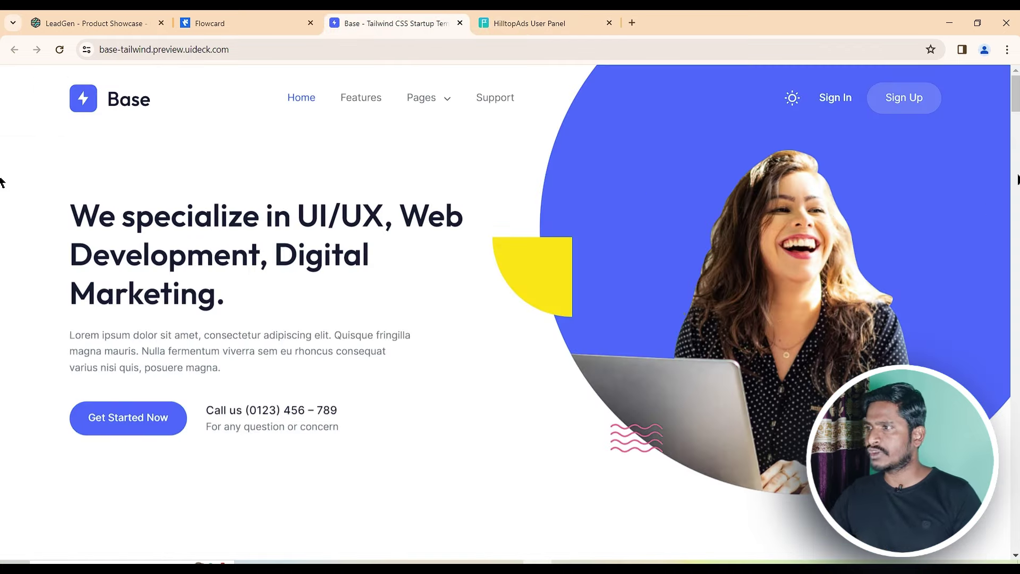
Scroll through the Base Tailwind landing page, then switch to the Flowcard tab
drag(1015, 106, 1016, 219)
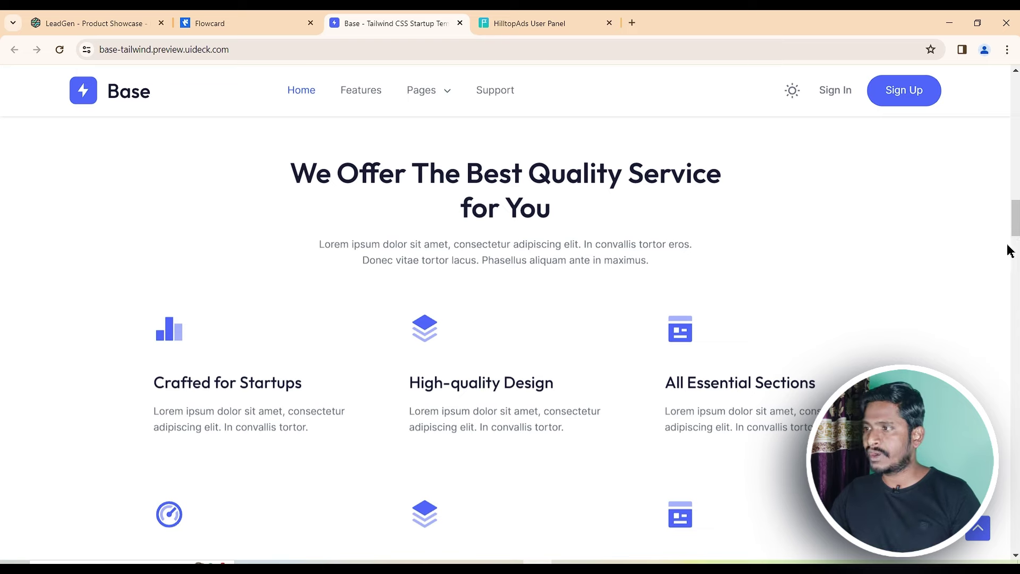
drag(1014, 227, 1008, 344)
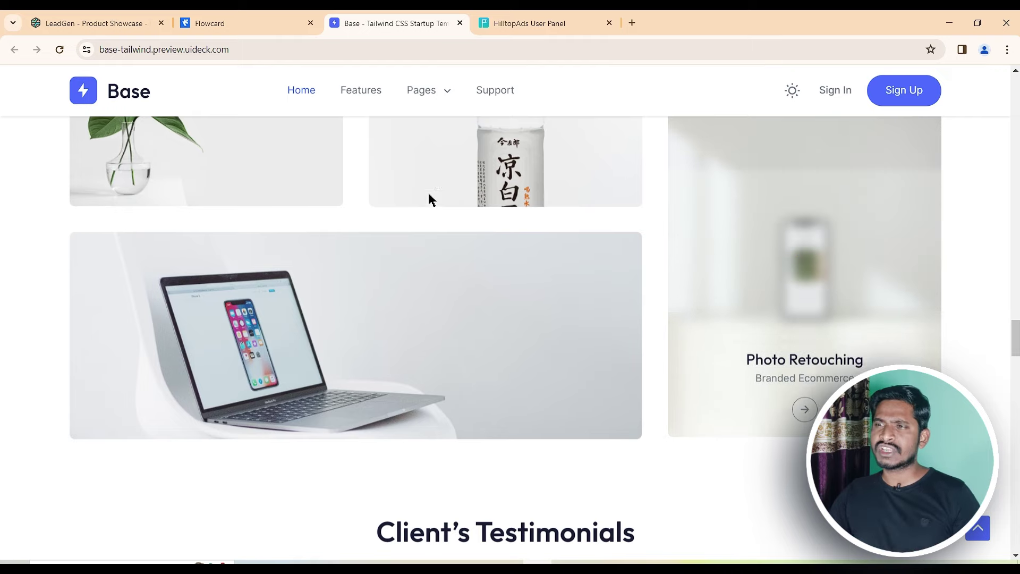
click(241, 24)
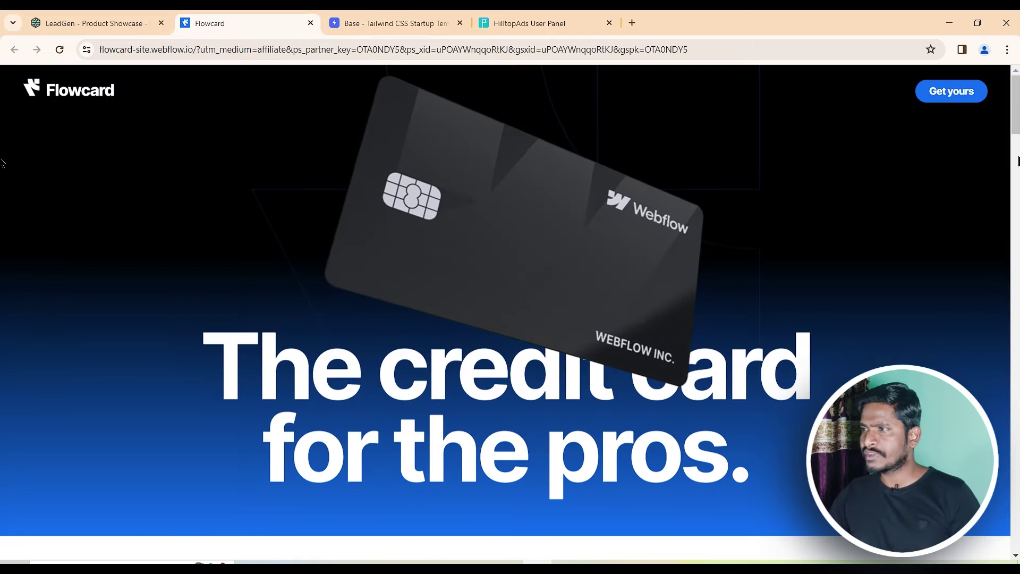
Scroll down Flowcard's card showcase, then go back to the HilltopAds User Panel
drag(1012, 128, 1015, 470)
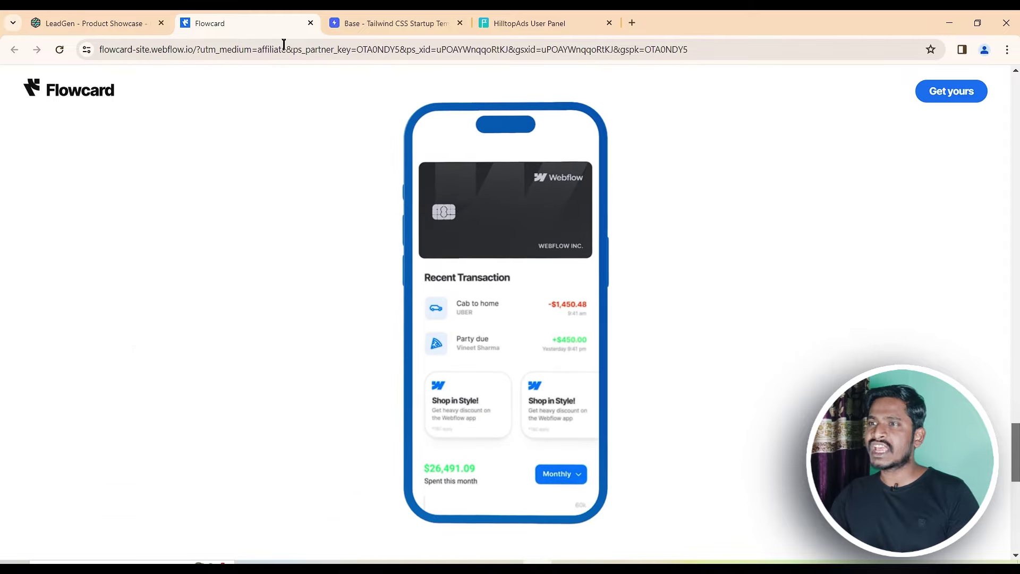
click(514, 24)
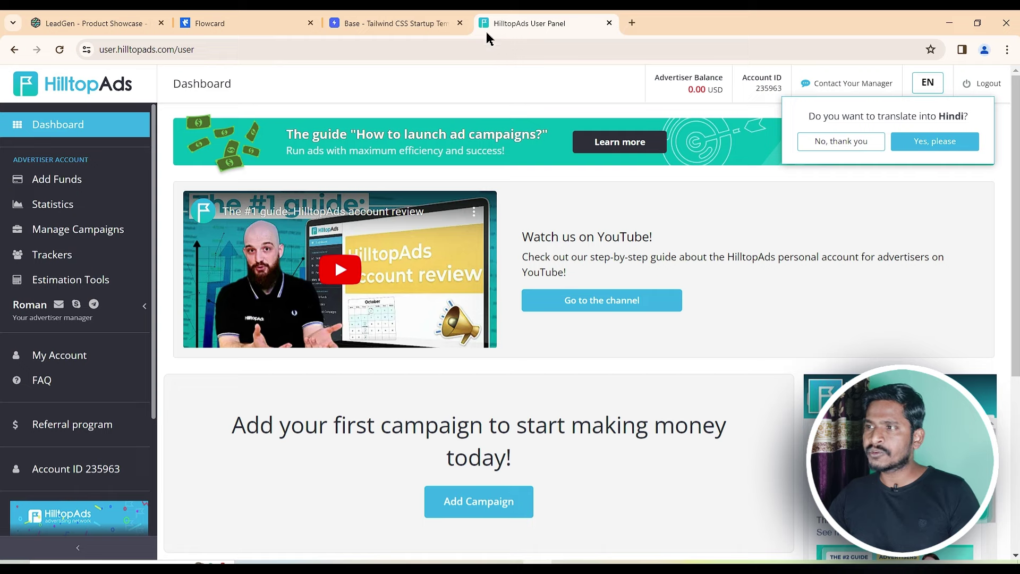
Decline page translation, open Add Funds, and follow the 'My Profile - Invoice information' link
click(835, 146)
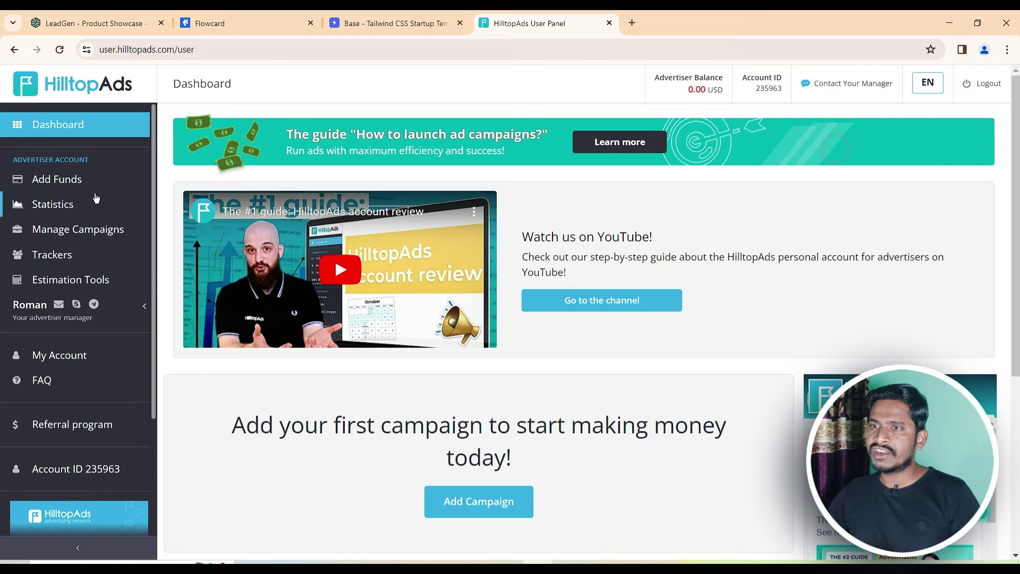
click(74, 181)
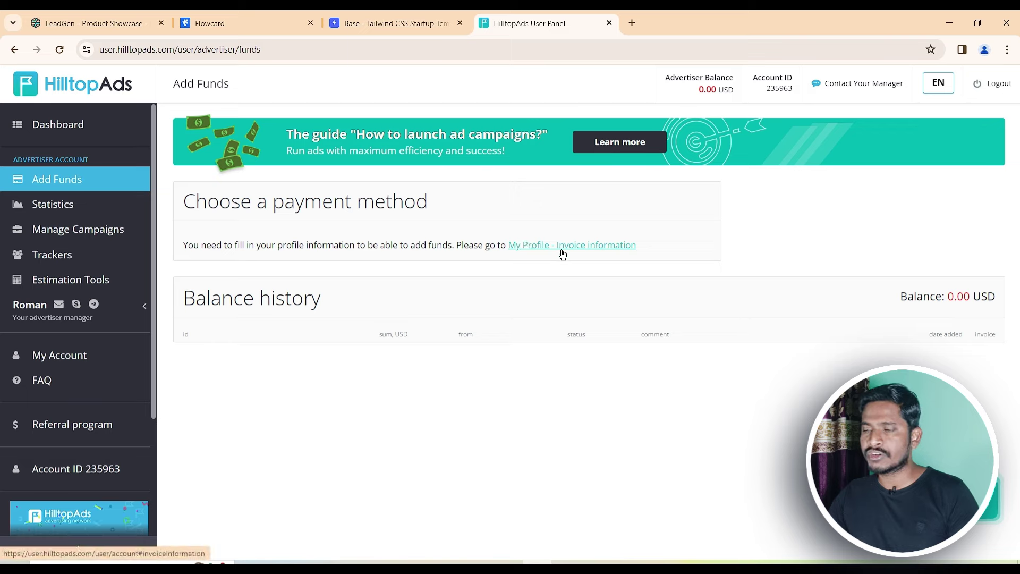
click(563, 254)
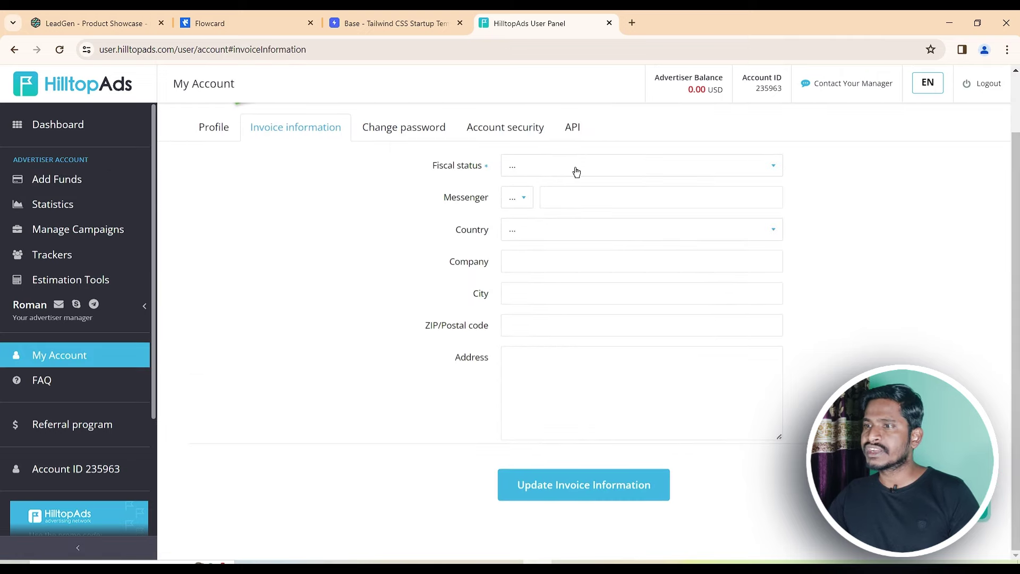
Set fiscal status to Individual and reveal the account manager's contact details
click(576, 168)
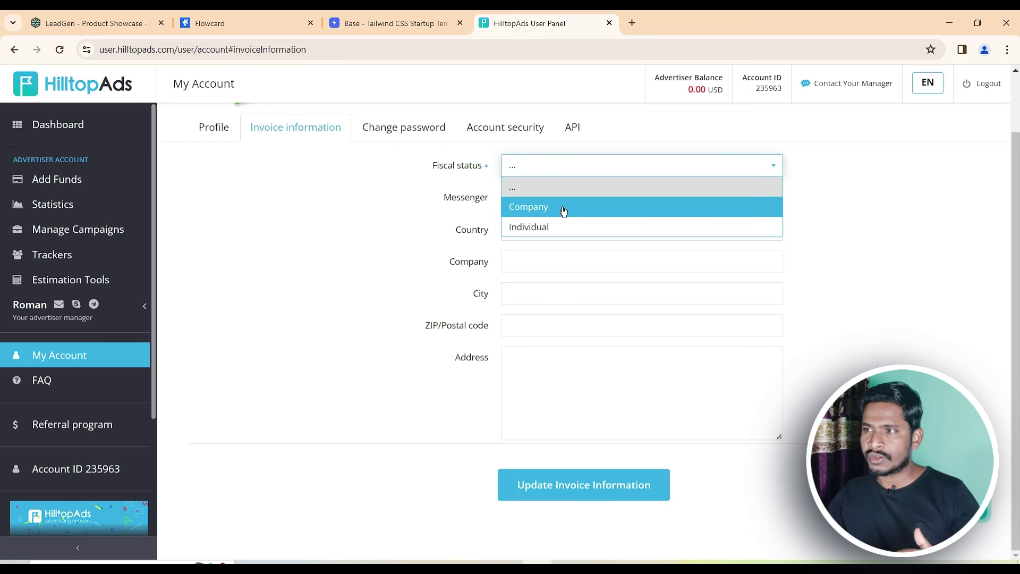
click(561, 227)
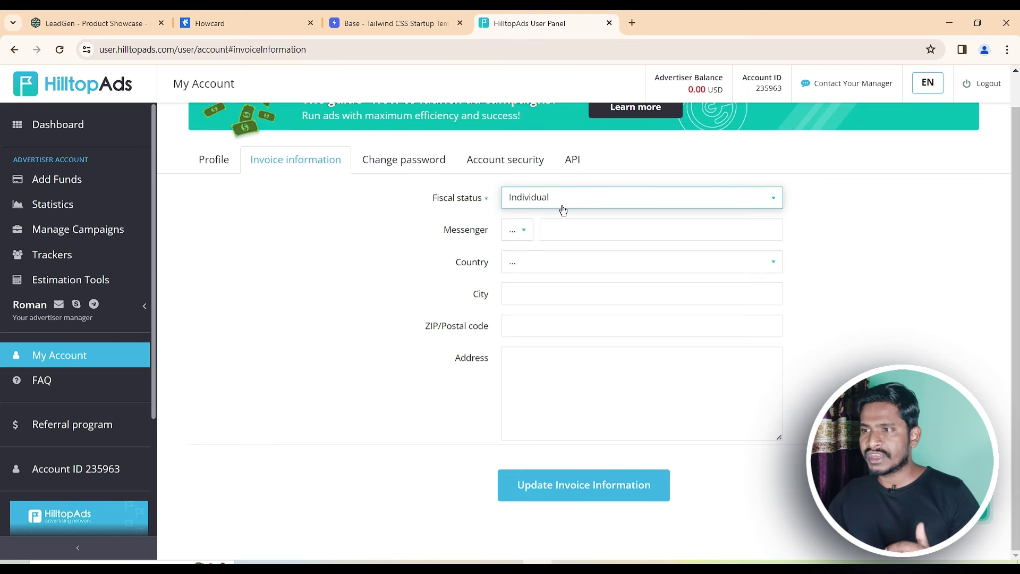
click(530, 234)
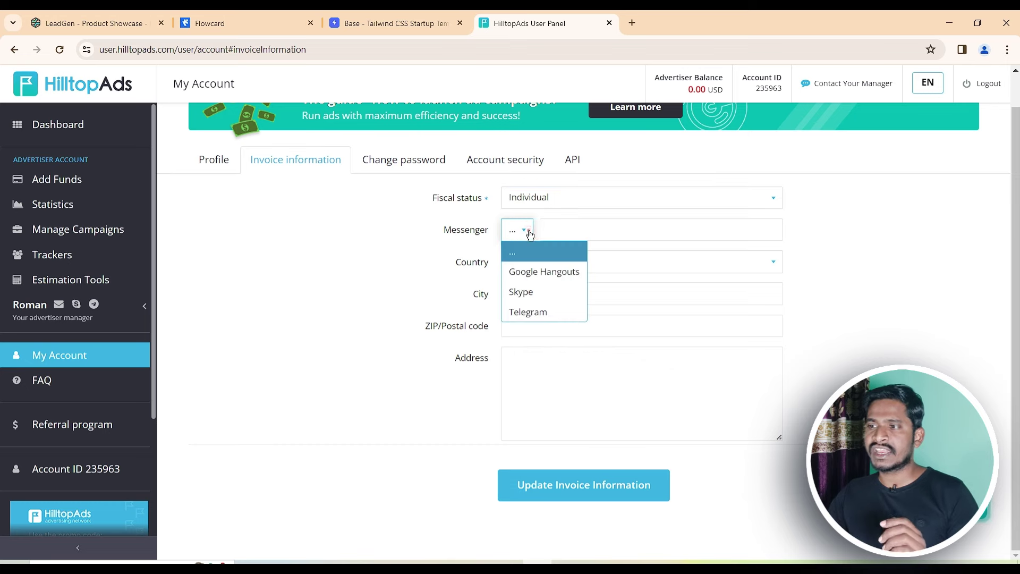
click(399, 254)
mouse_move(65, 310)
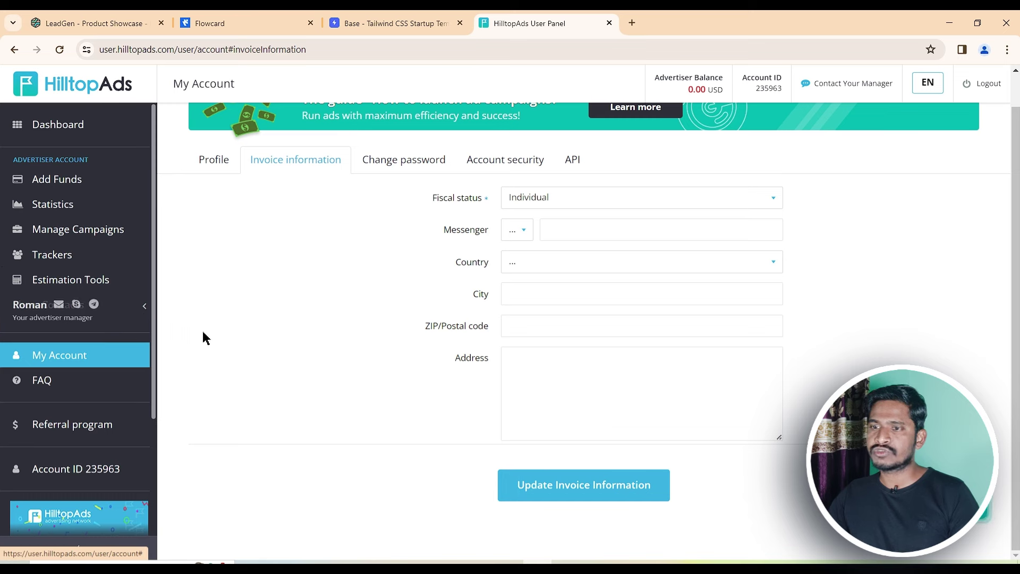
click(144, 307)
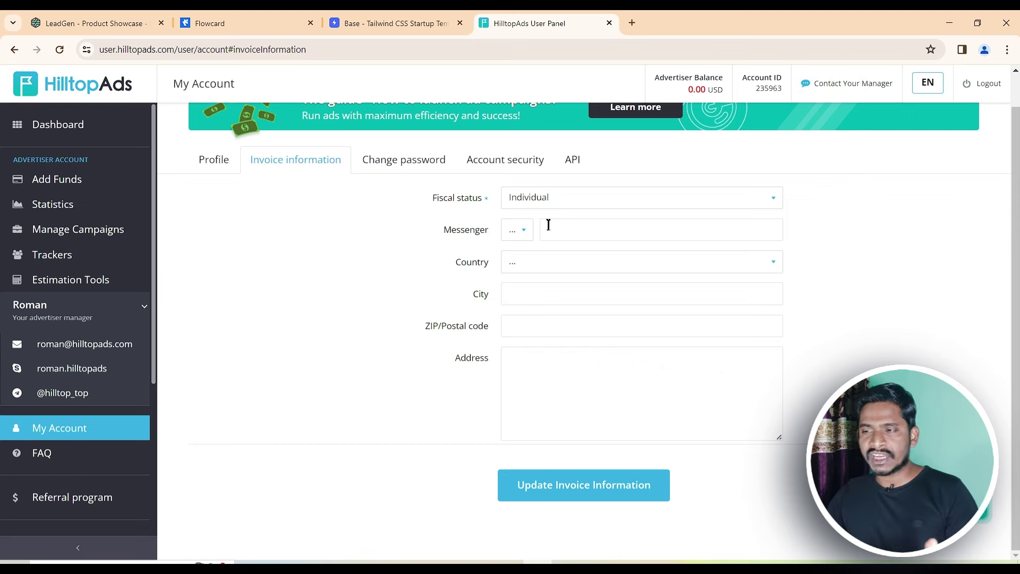
Choose Telegram as the messenger, enter the handle, and set the country to India
click(518, 233)
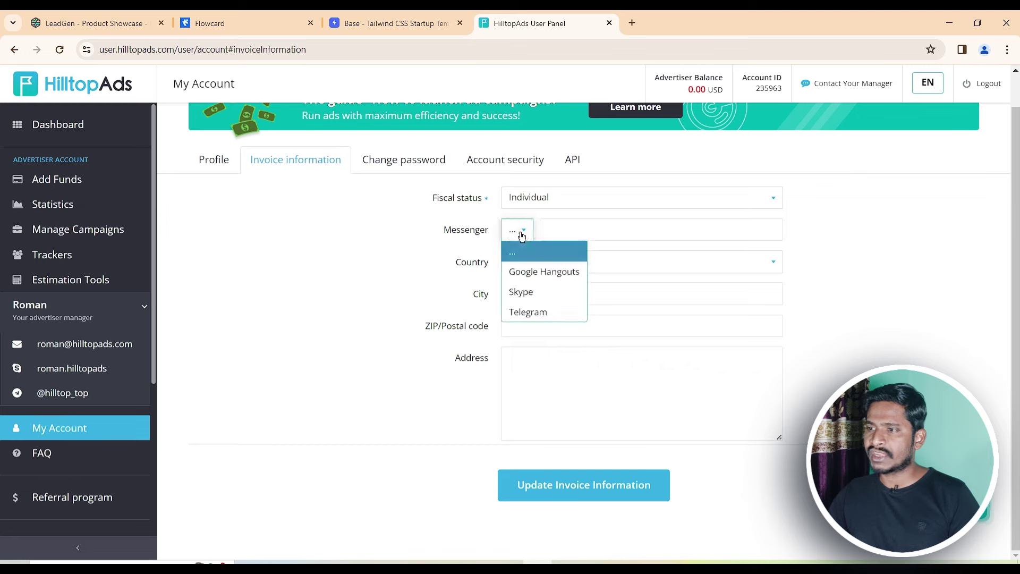
click(522, 312)
click(614, 227)
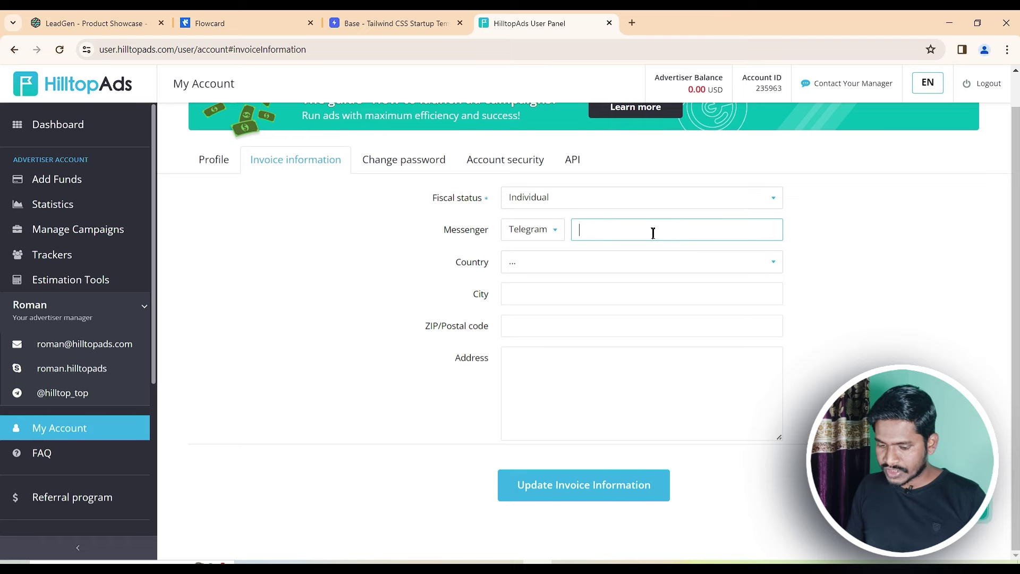
click(624, 262)
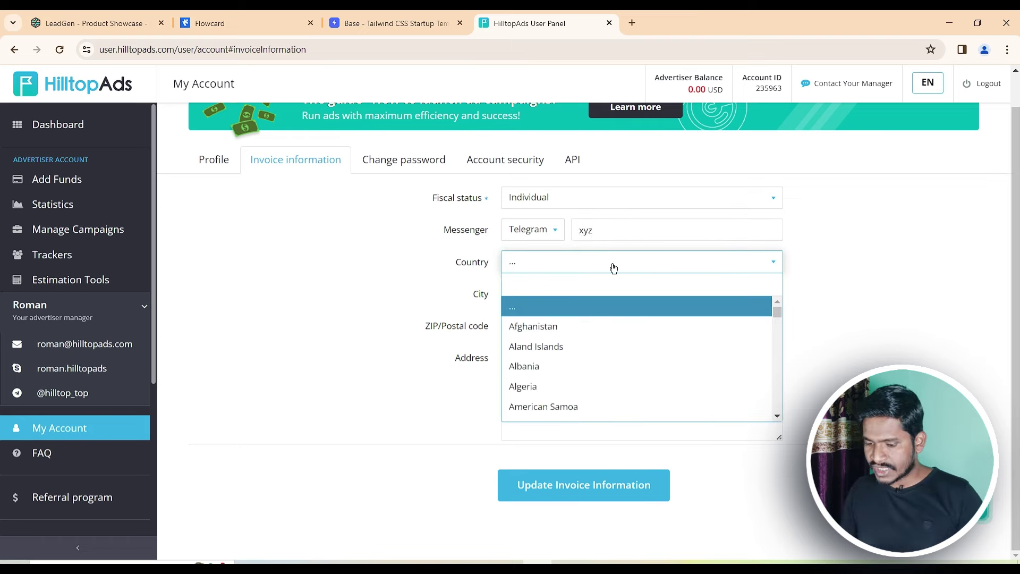
text(india)
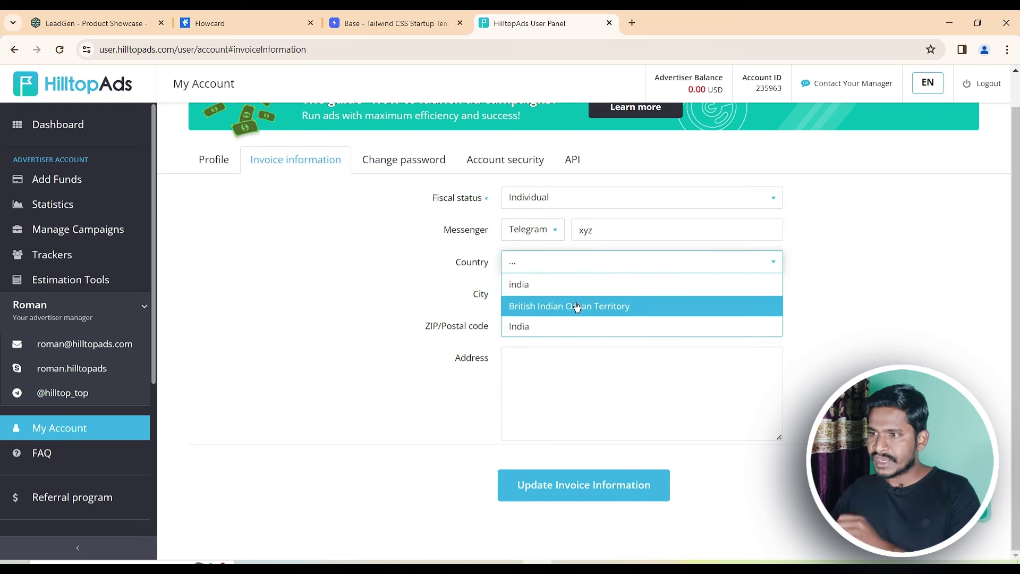
click(546, 327)
Fill city Kolkata, postal code 700001 and address 'Kolkata, West Bengal', then save
click(562, 287)
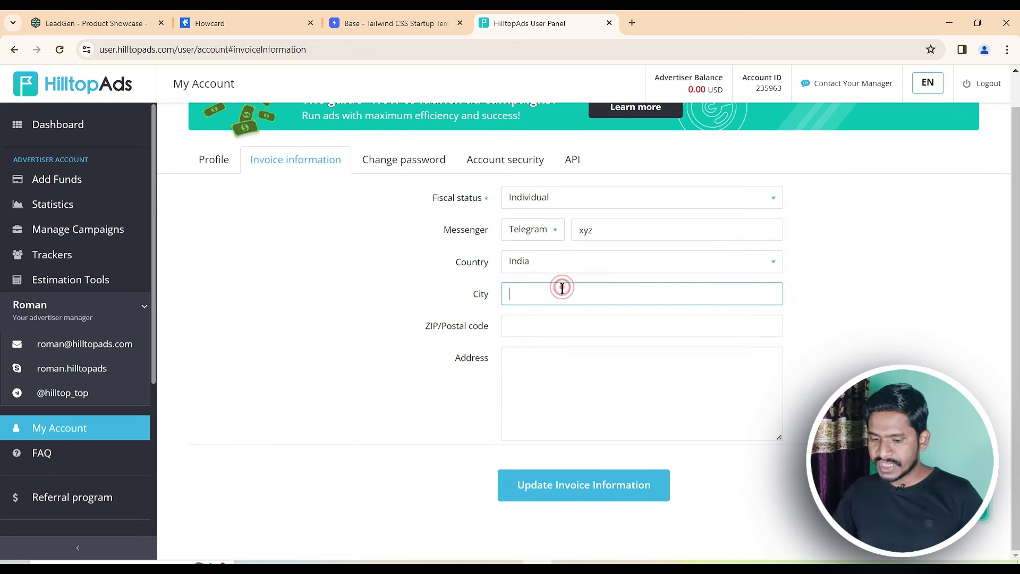
text(Kolkata)
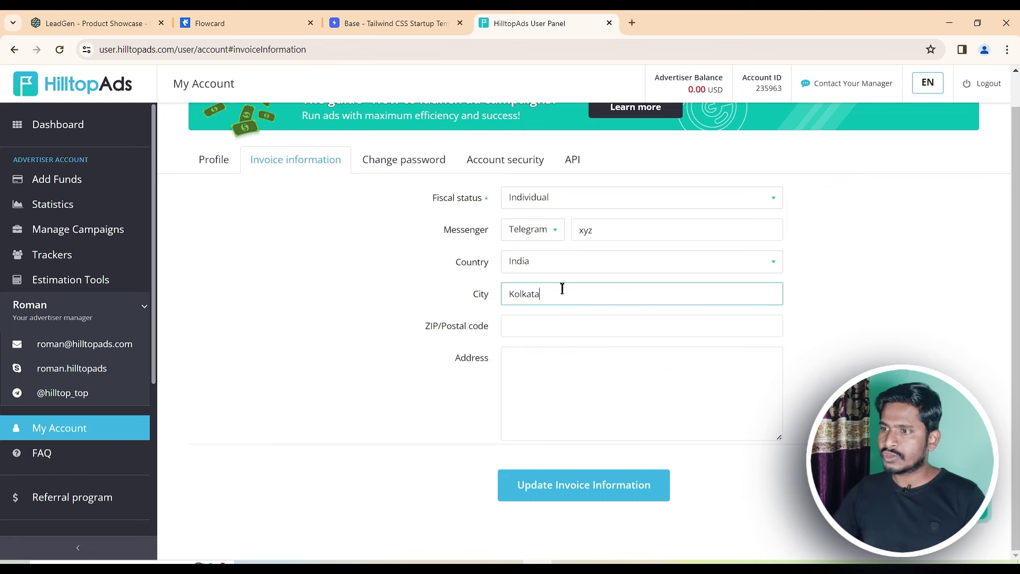
click(529, 328)
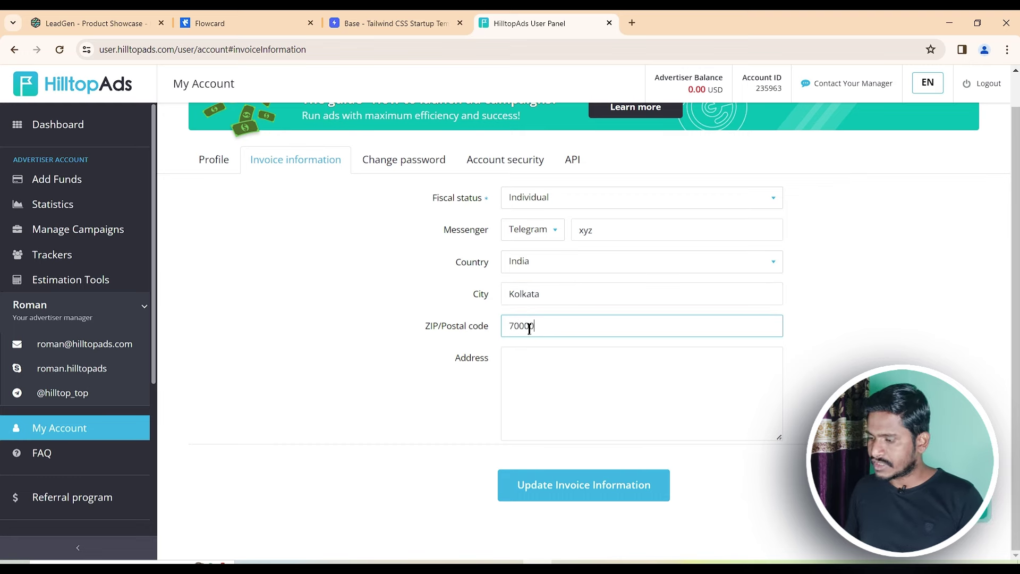
click(532, 357)
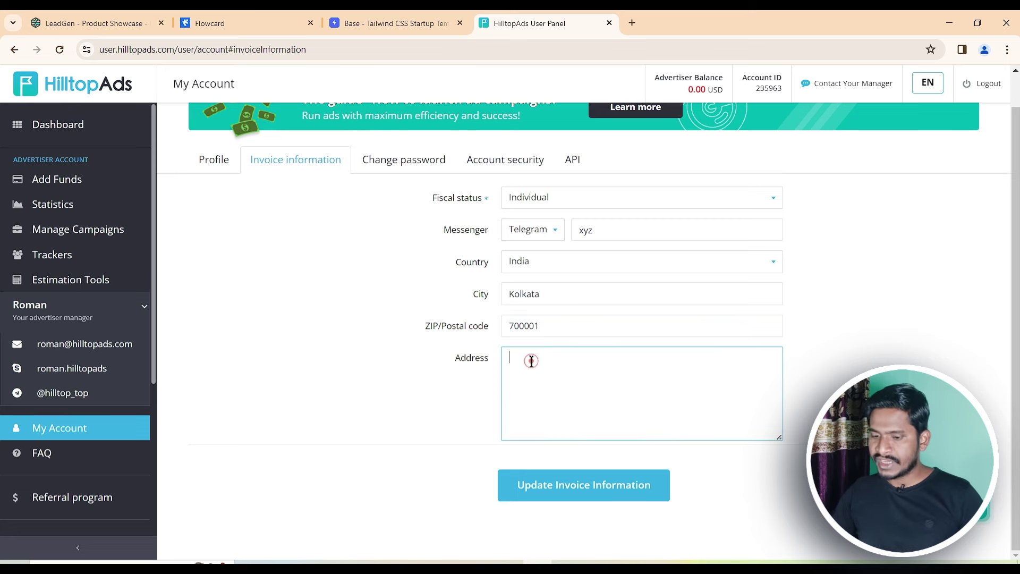
text(Kolkata)
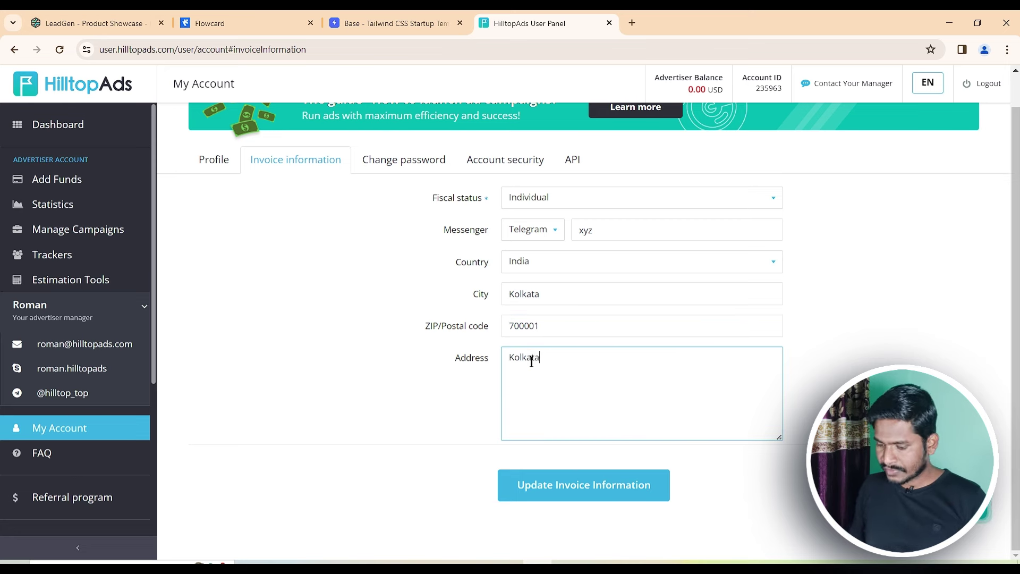
text(, West)
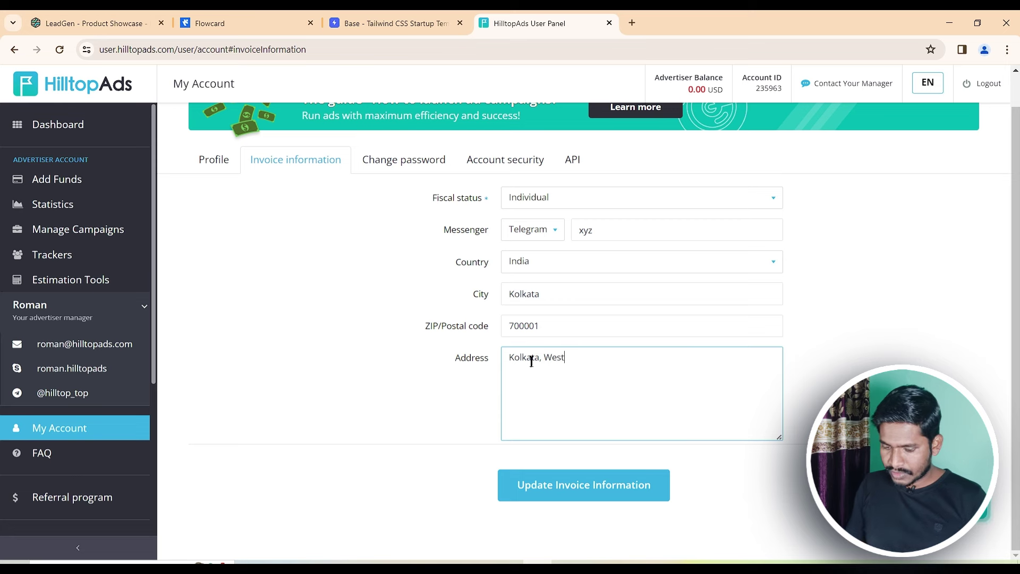
text( Bengal)
key(Left)
key(Left)
key(Left)
key(Left)
key(Left)
key(Left)
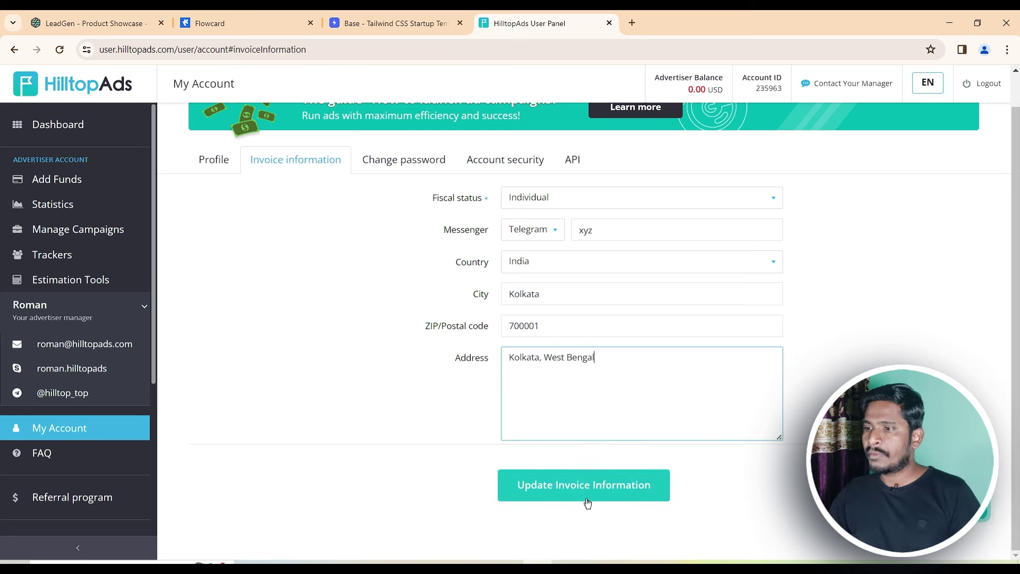
click(589, 496)
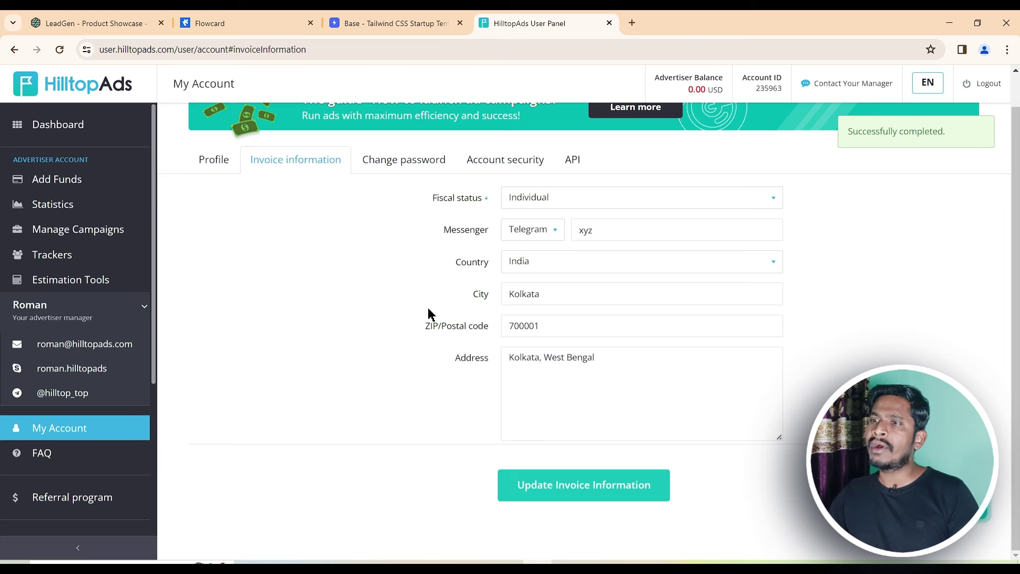
scroll(404, 298, up, 1)
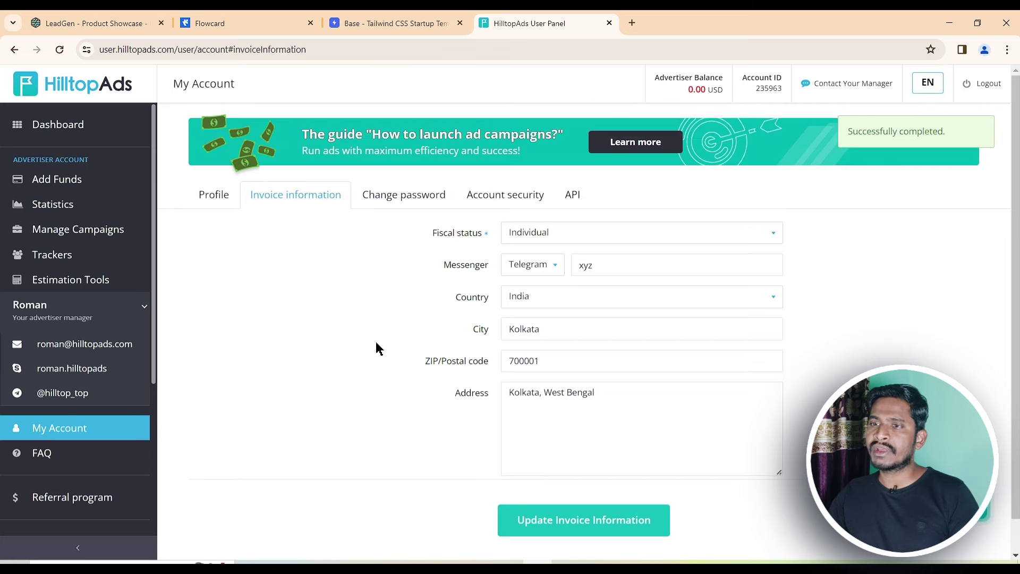
On Add Funds, choose Visa/Mastercard/Maestro to reveal the card-payments-on-request note
click(70, 189)
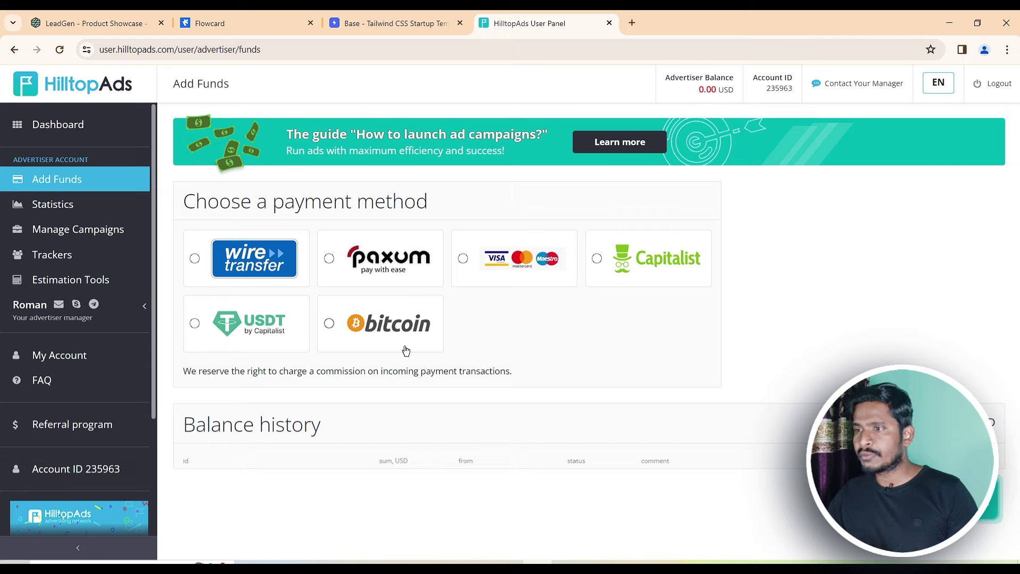
click(462, 259)
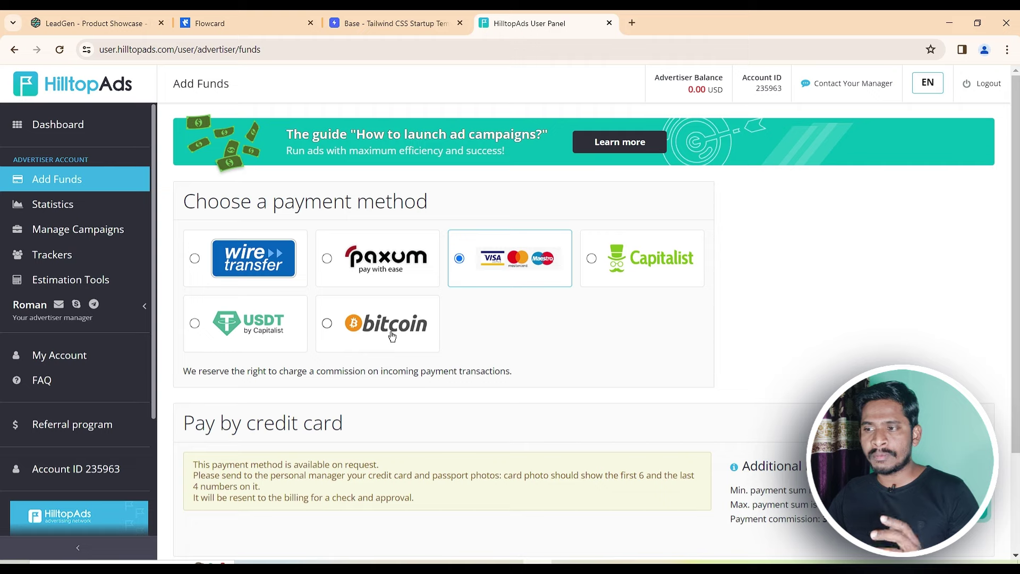
scroll(392, 336, down, 2)
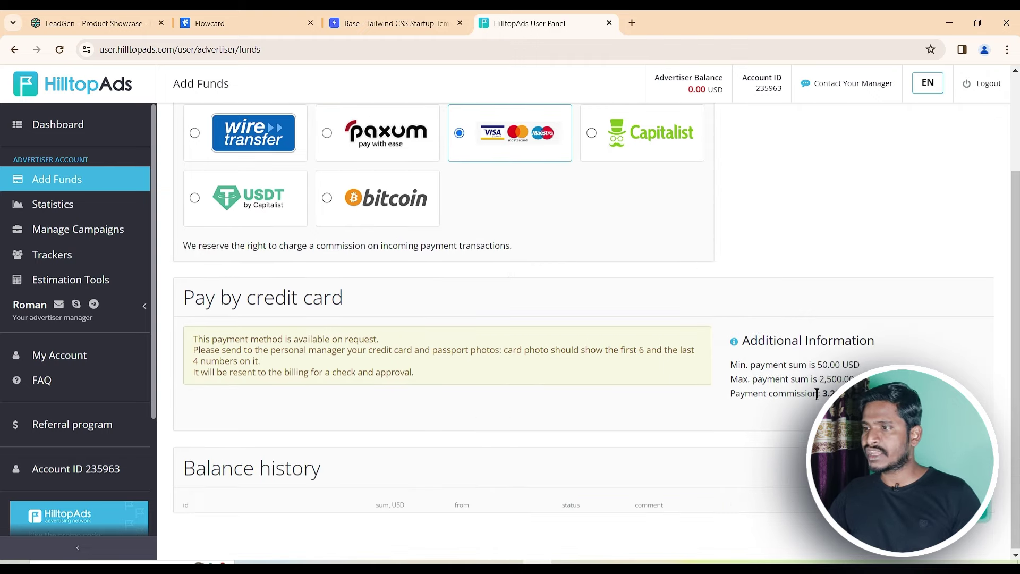
double_click(822, 366)
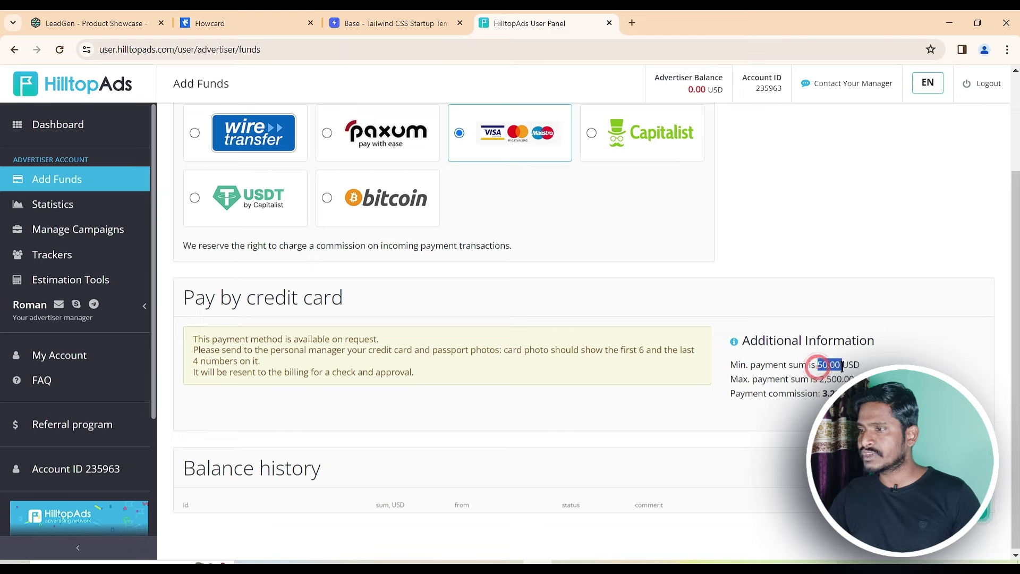
click(818, 374)
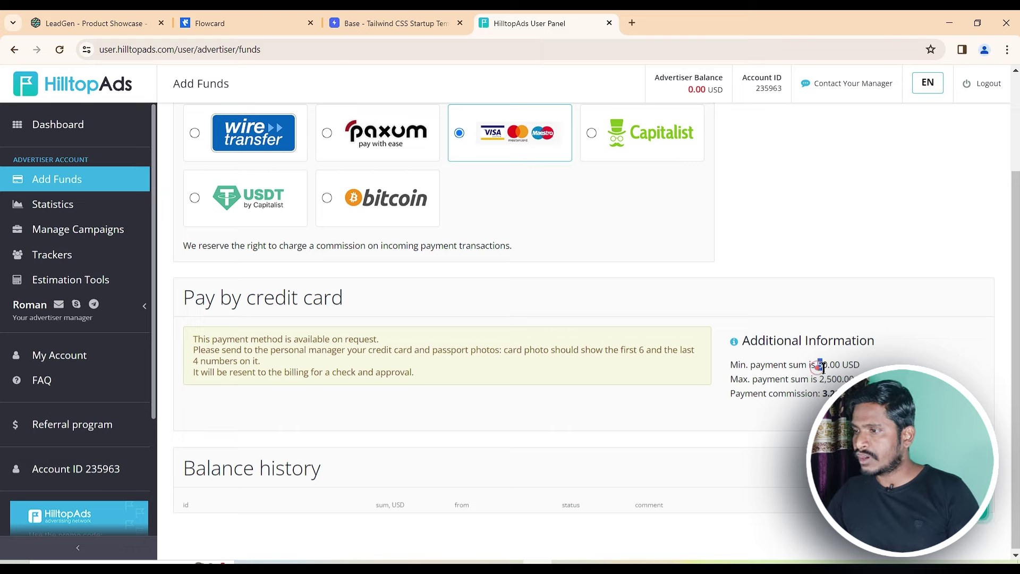
drag(822, 365, 840, 366)
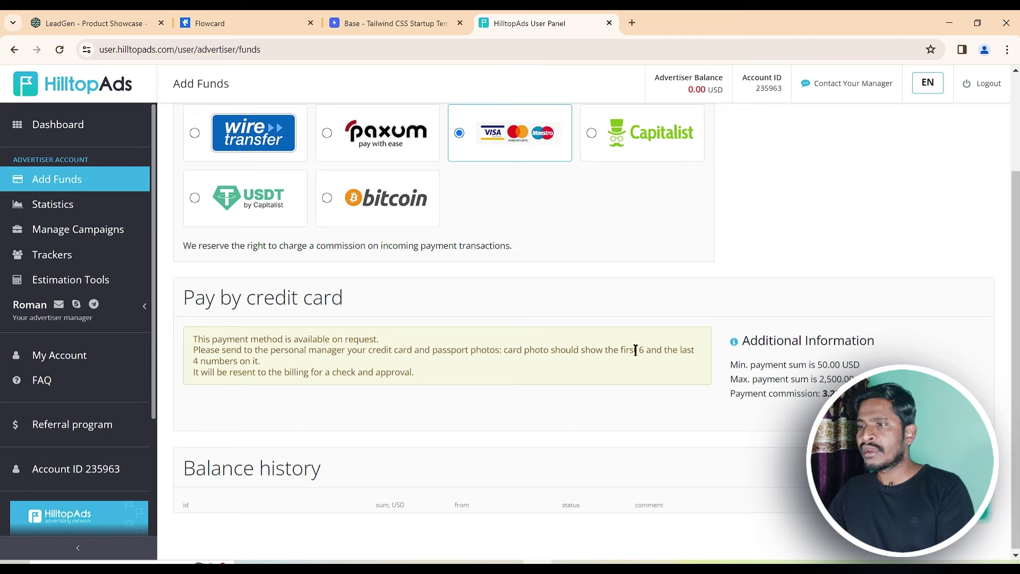
drag(620, 351, 643, 350)
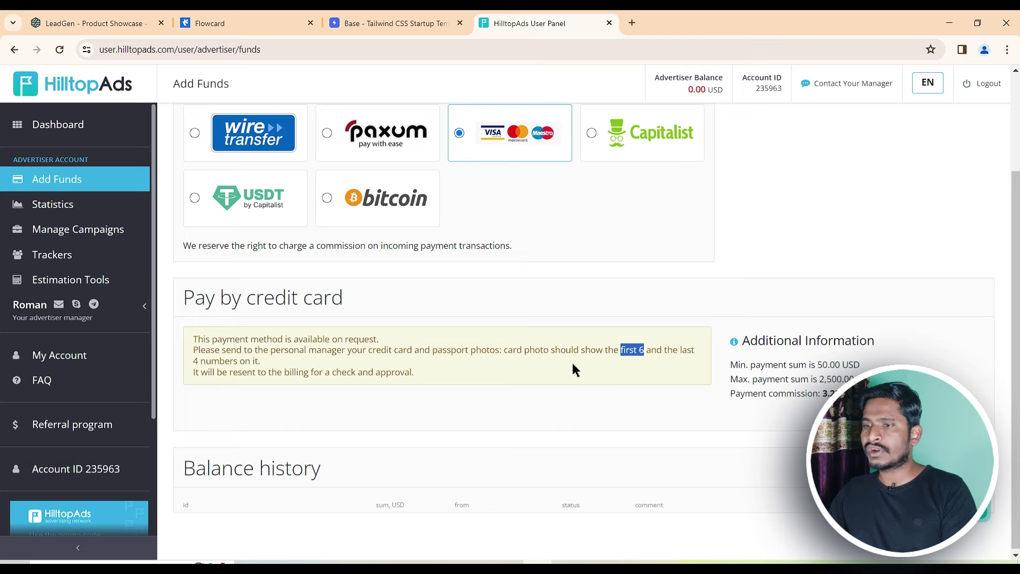
drag(238, 370, 212, 361)
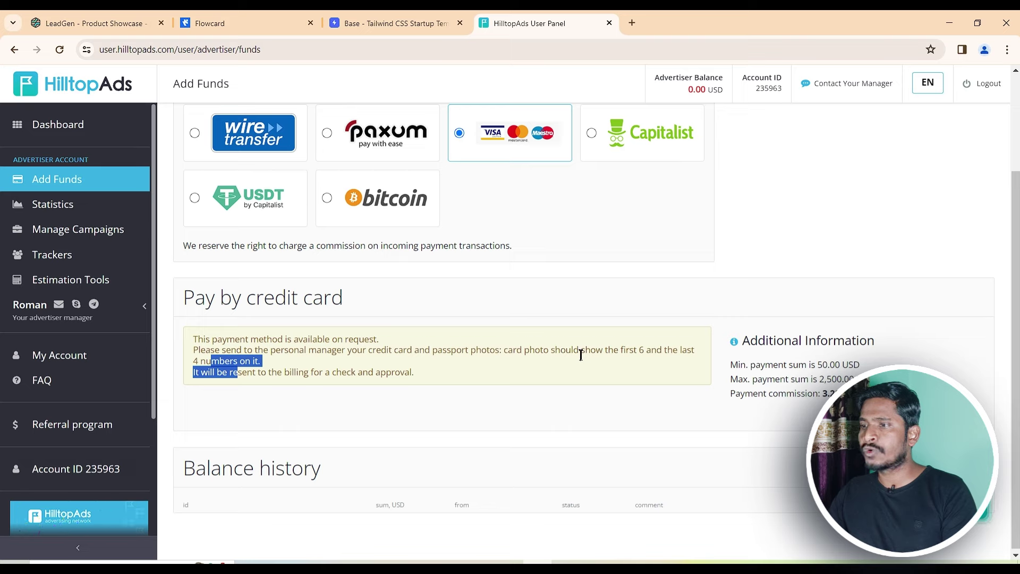
drag(581, 351, 637, 350)
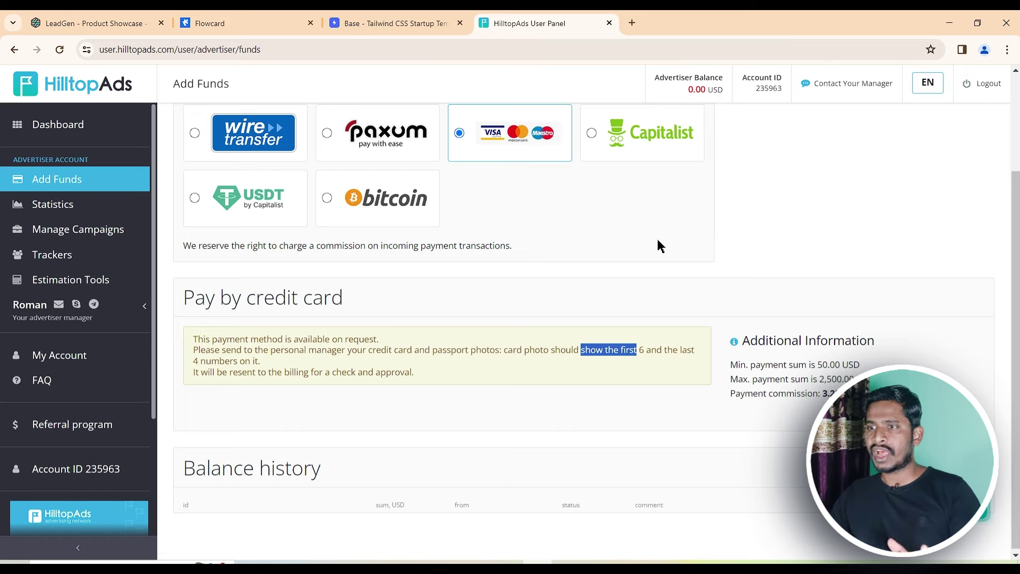
click(72, 205)
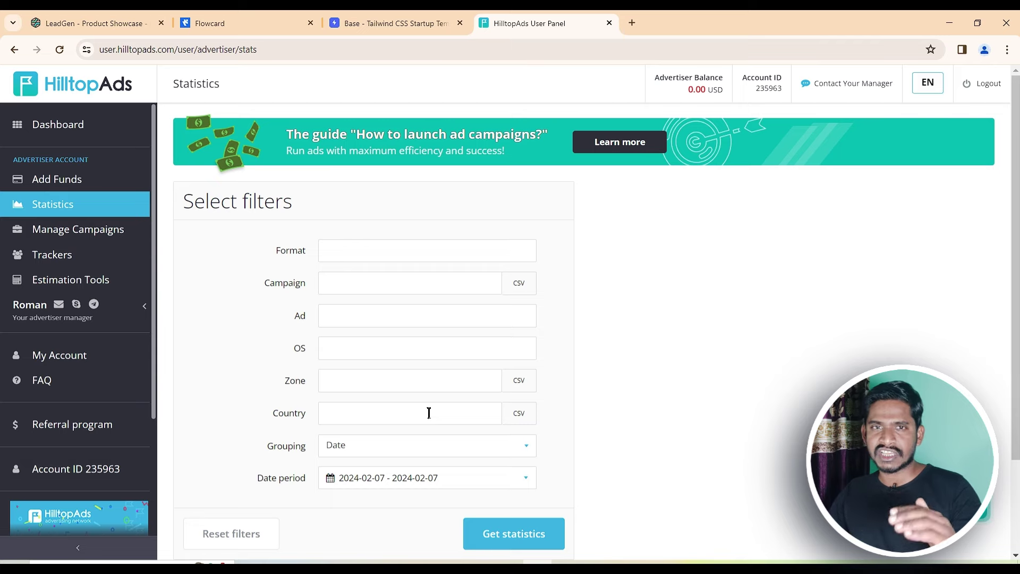
click(115, 234)
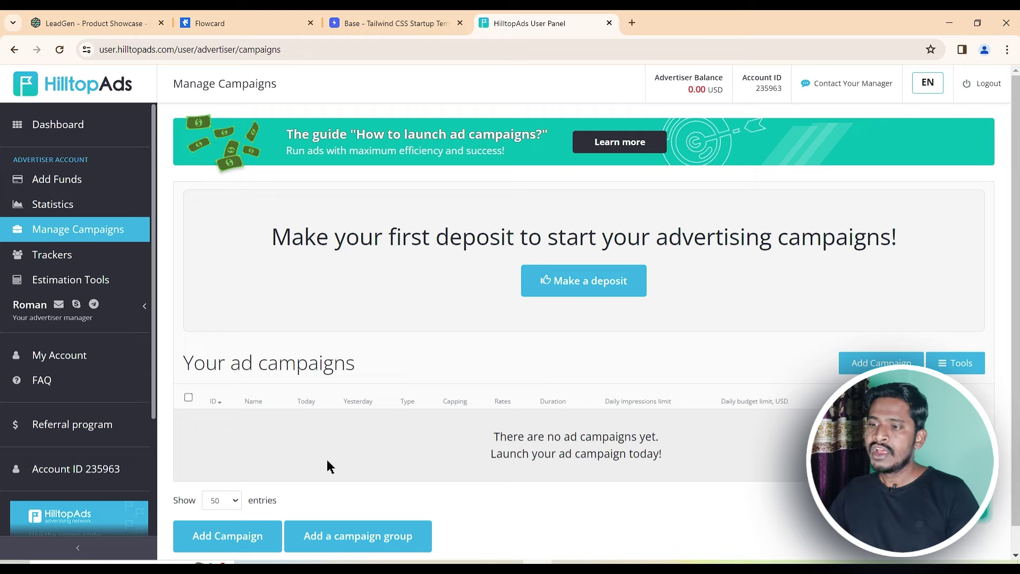
Start a new campaign and open the Ad format dropdown under Campaign Details
click(240, 539)
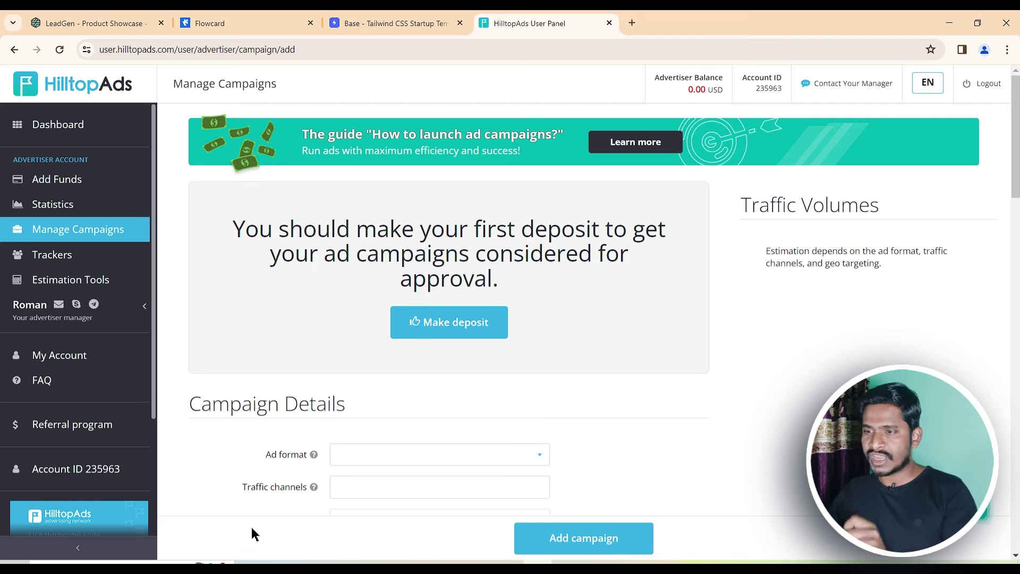
scroll(471, 358, down, 1)
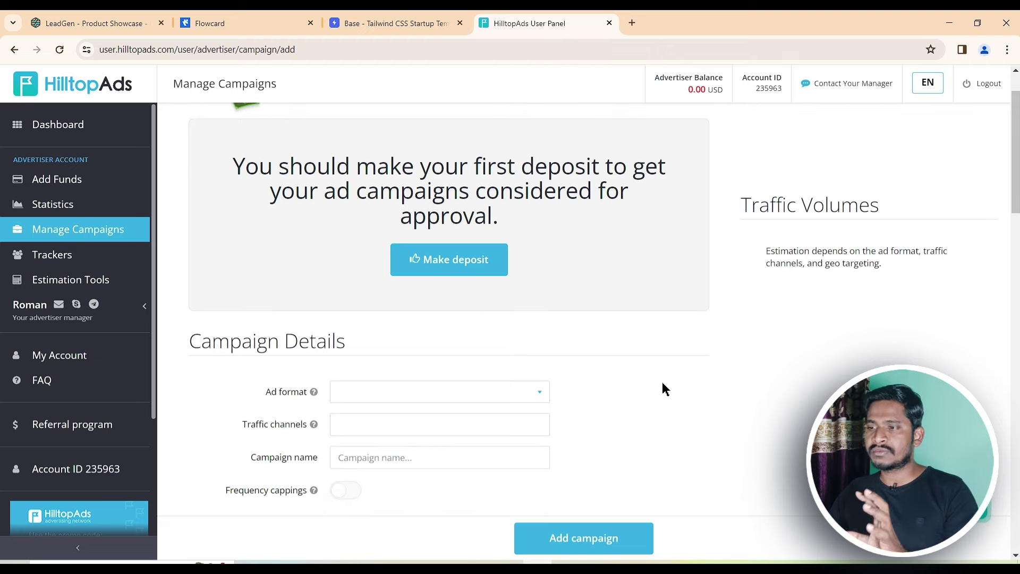
scroll(662, 381, down, 3)
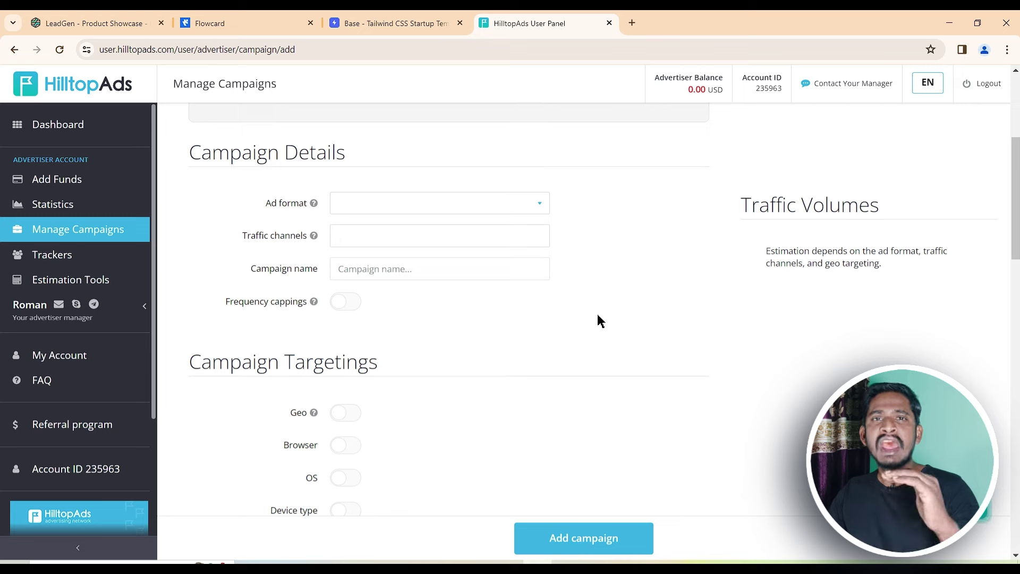
click(538, 209)
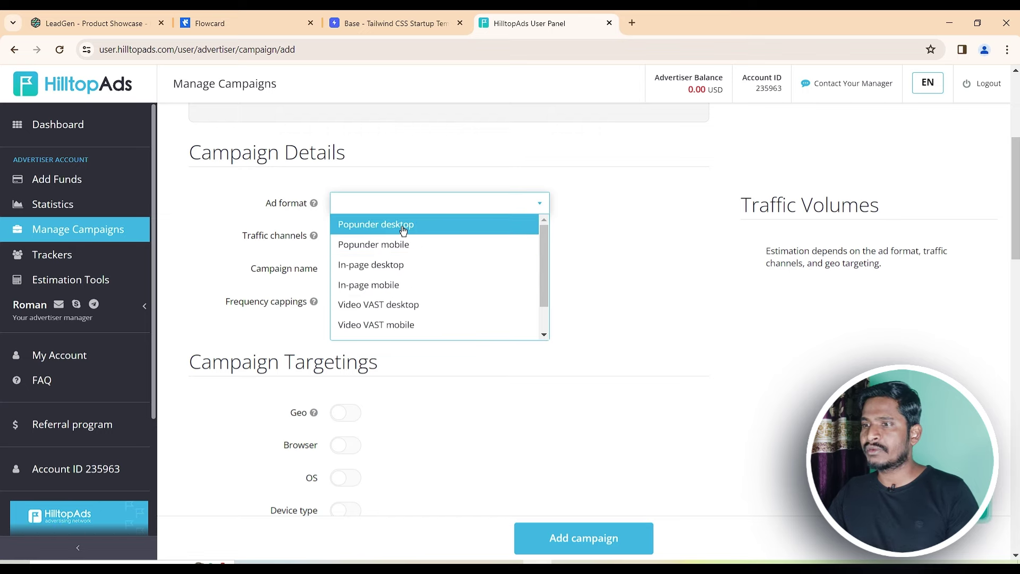
Choose Popunder mobile as the ad format and check the $0.79 Traffic Volumes estimate
click(388, 245)
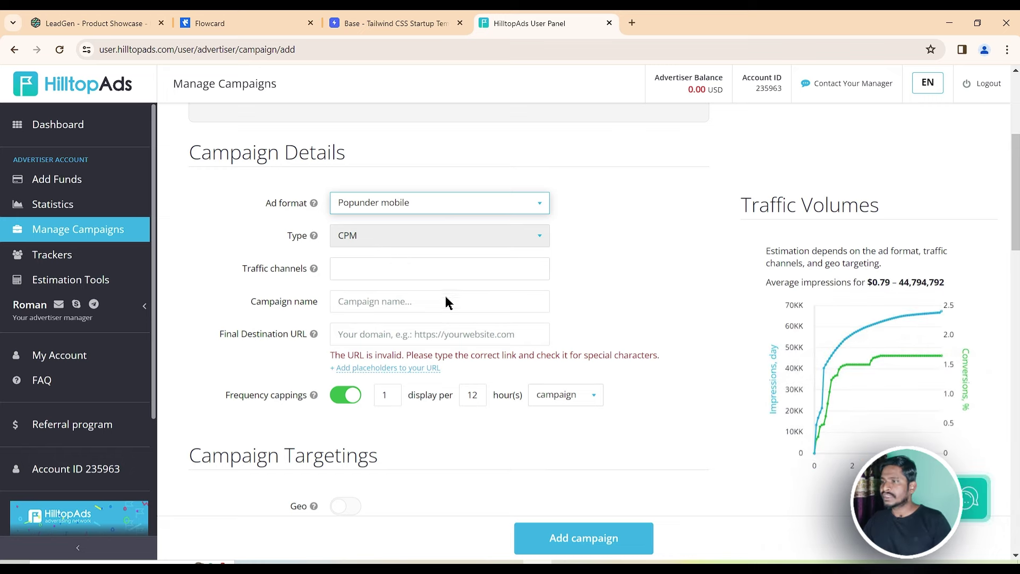
mouse_move(797, 386)
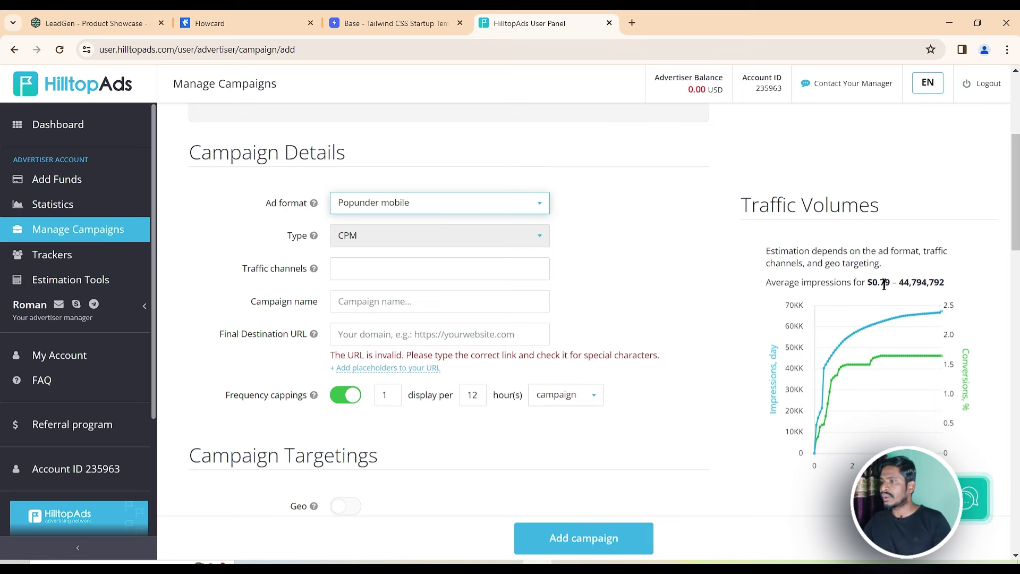
drag(891, 284, 880, 284)
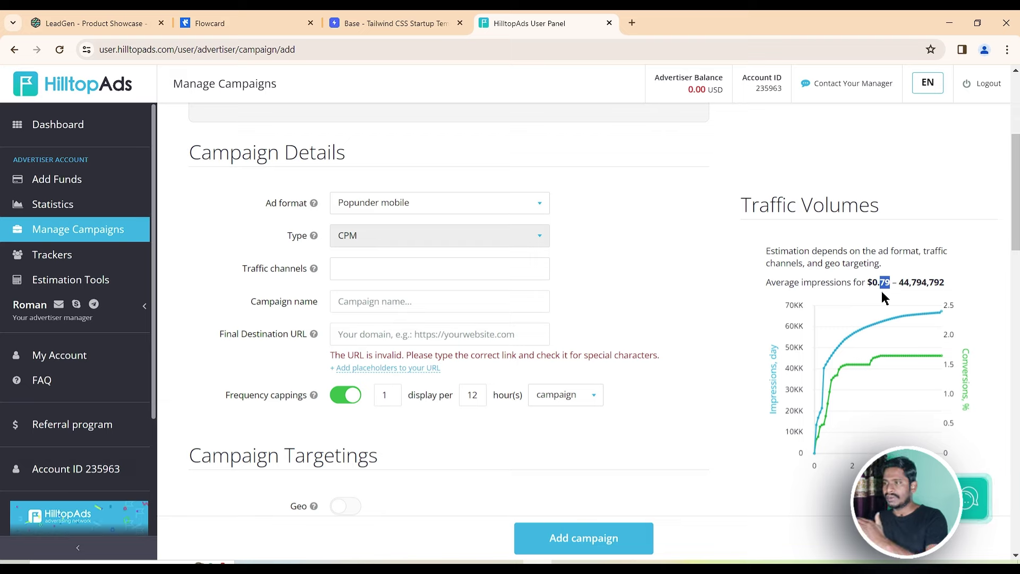
click(884, 297)
mouse_move(871, 324)
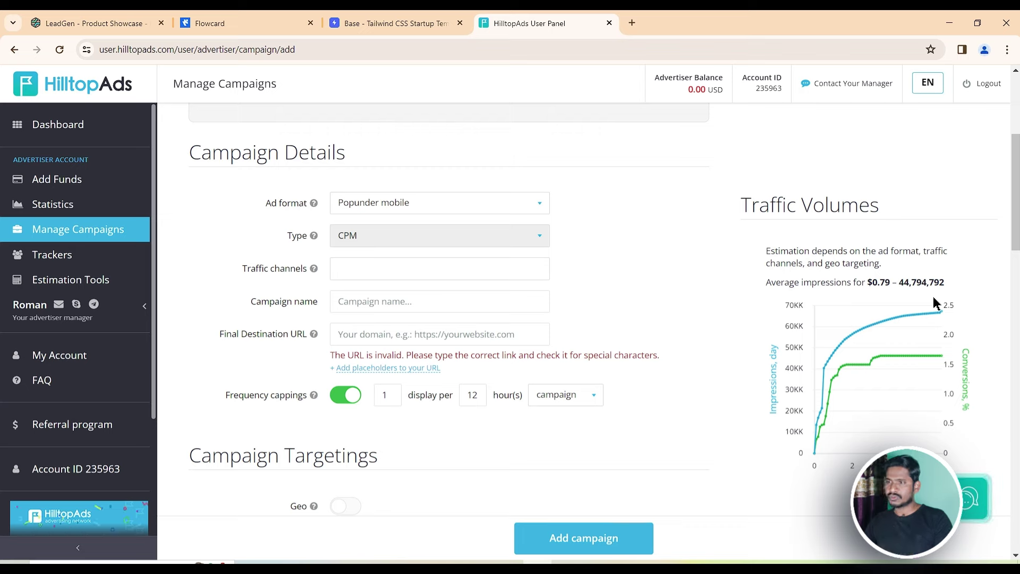
Target Mainstream High Activity in the Traffic channels list
click(455, 269)
click(454, 268)
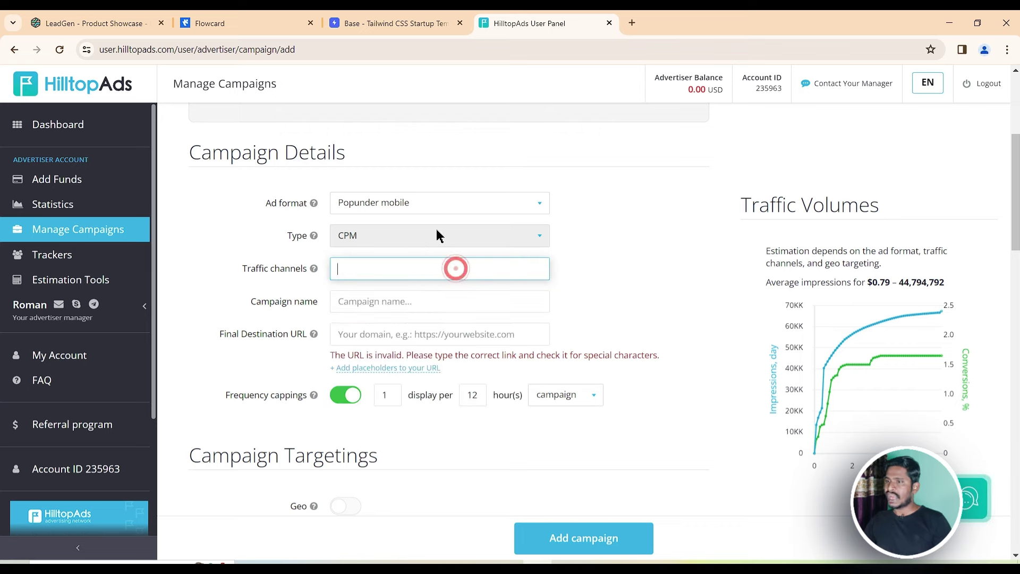
click(503, 240)
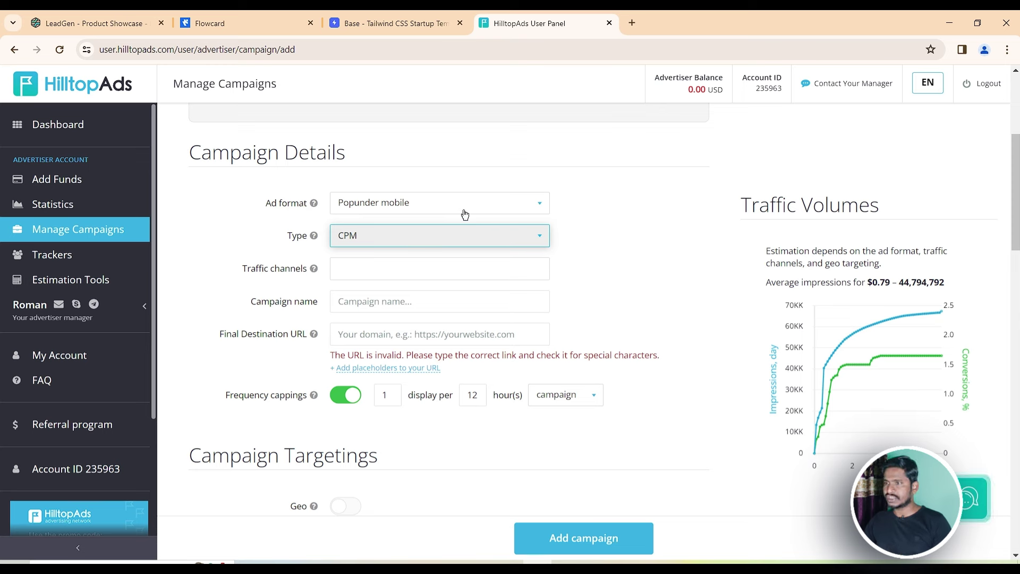
click(403, 267)
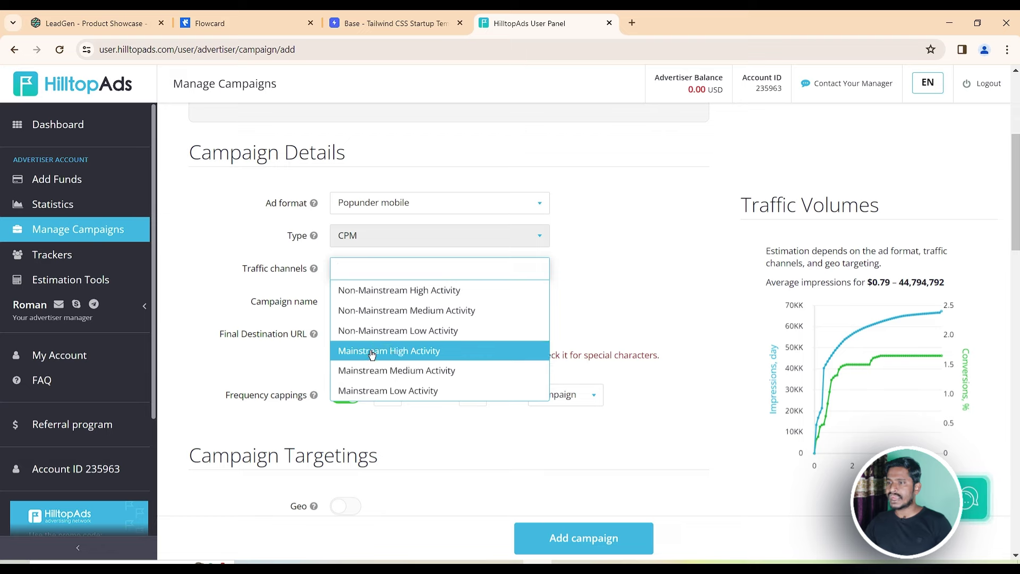
click(370, 355)
click(380, 304)
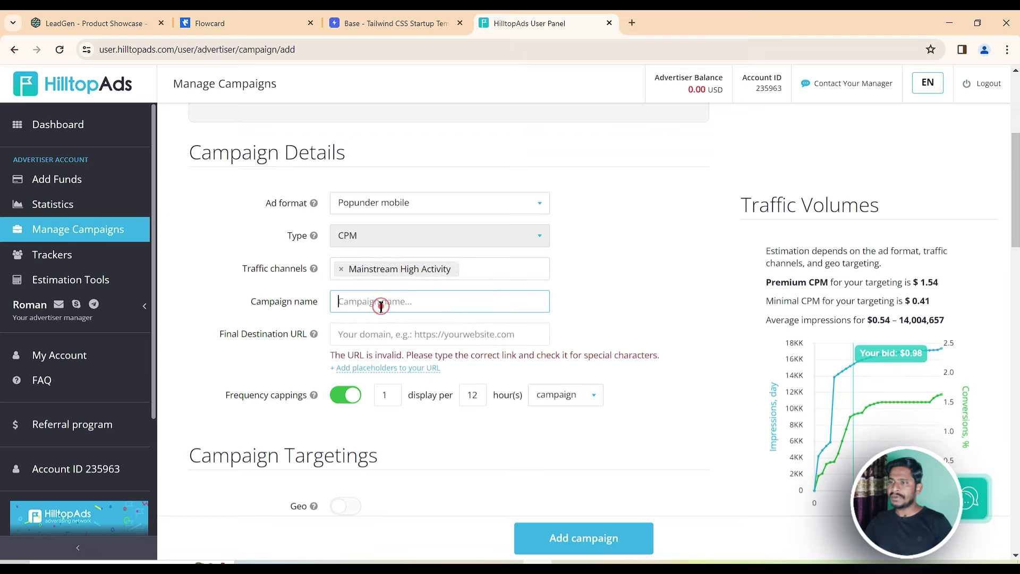
text(Test)
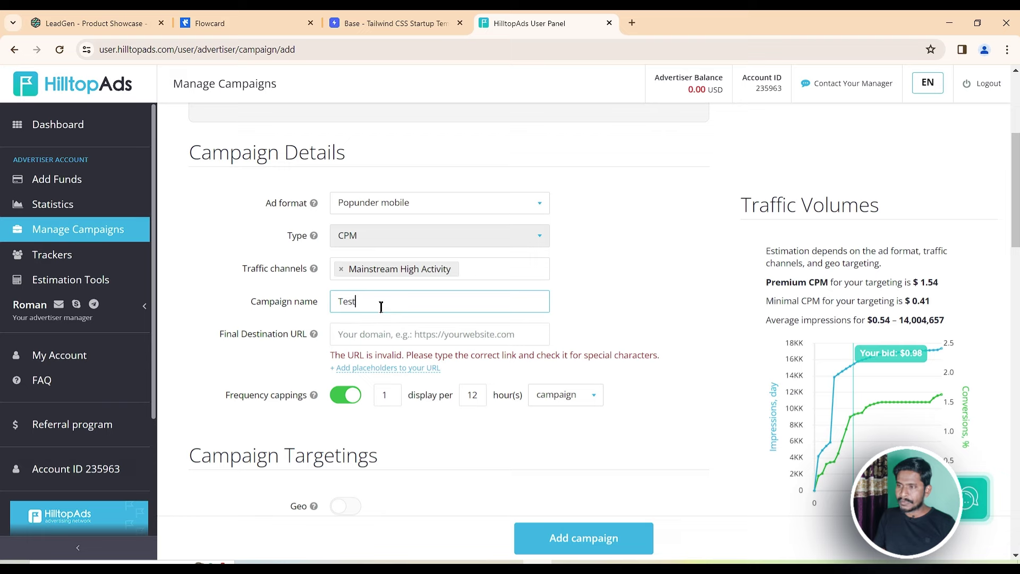
text( 1)
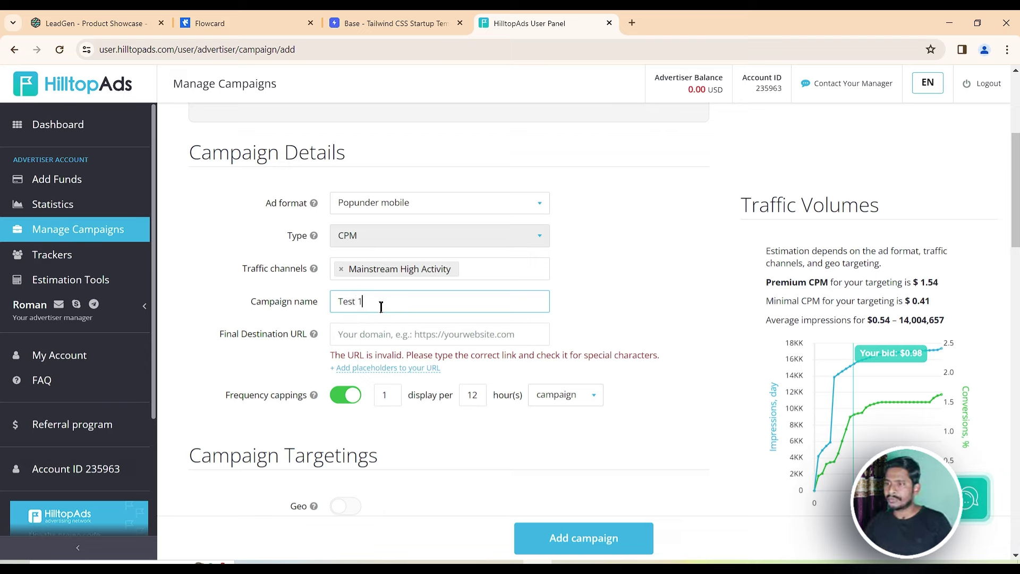
click(381, 331)
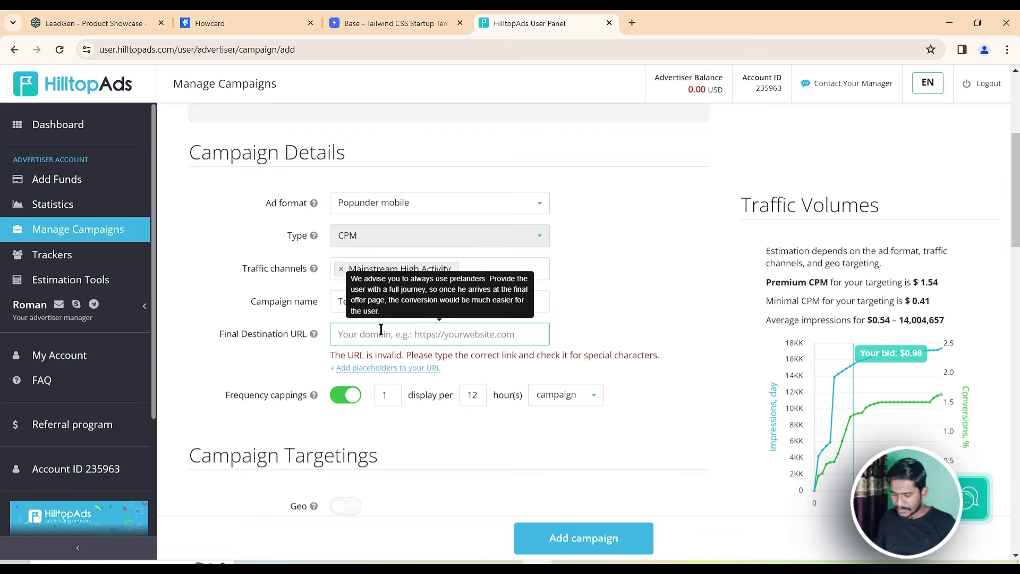
text(https:)
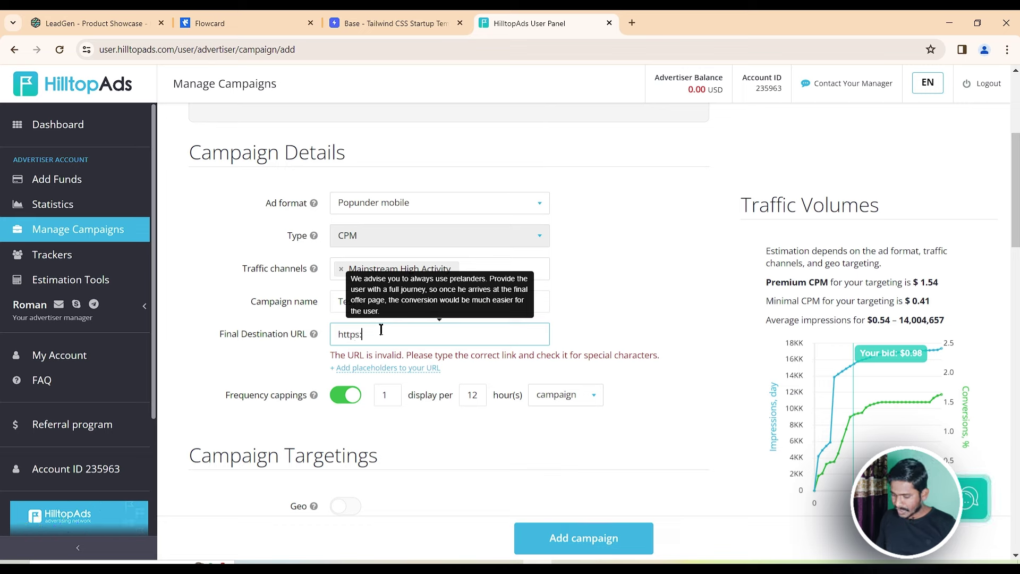
text(//)
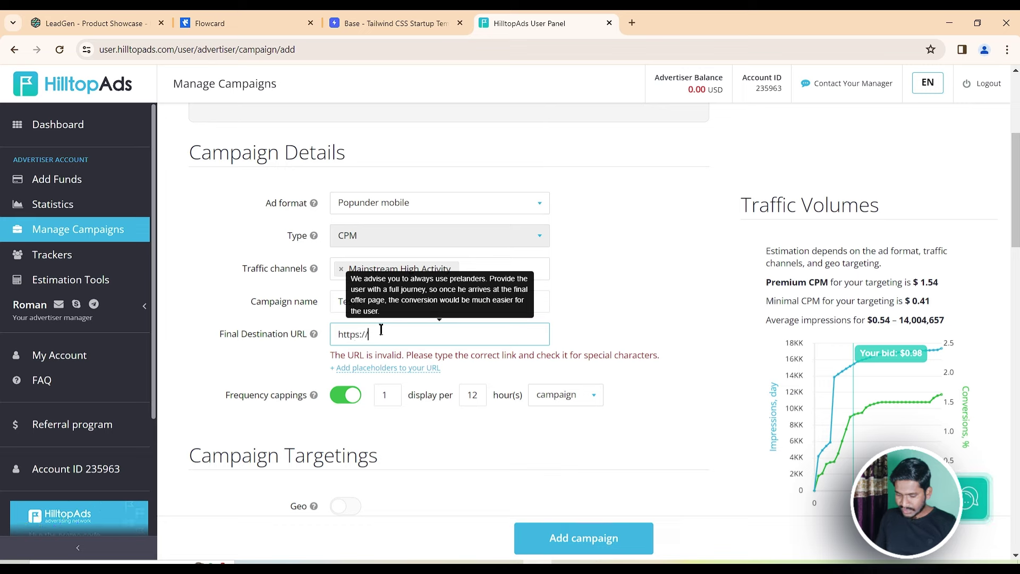
text(xyz.com)
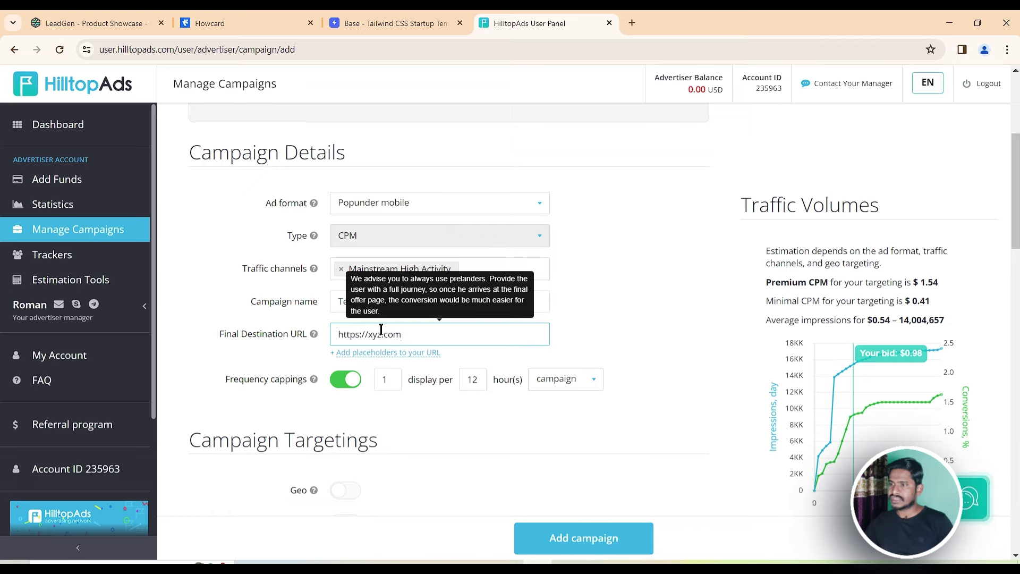
click(589, 335)
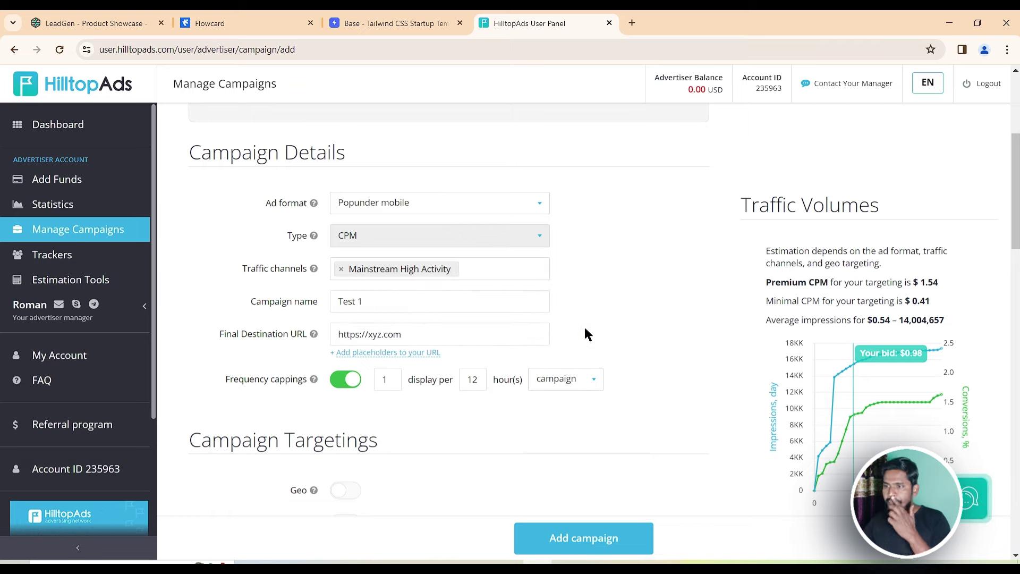
scroll(372, 302, down, 2)
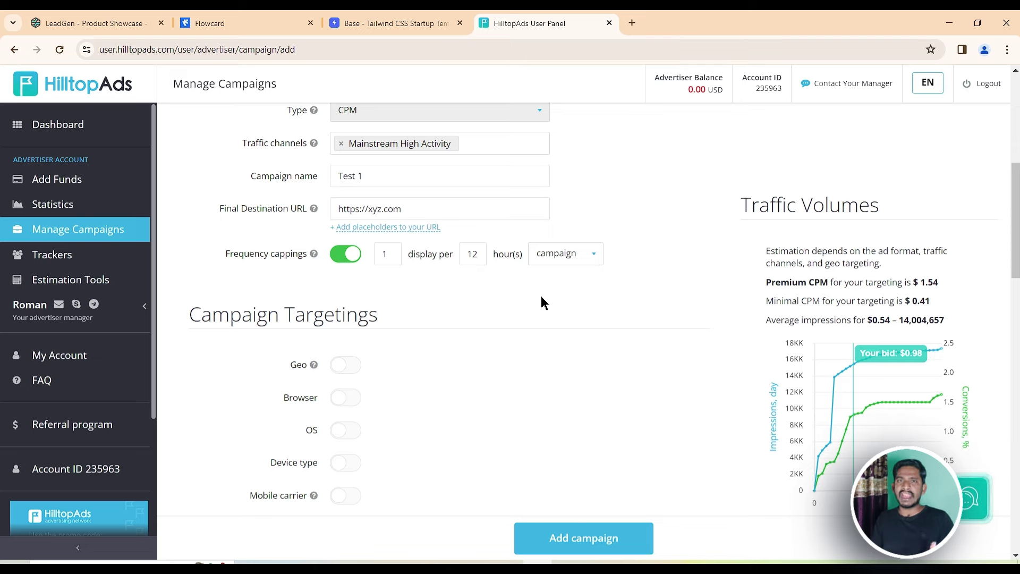
click(389, 254)
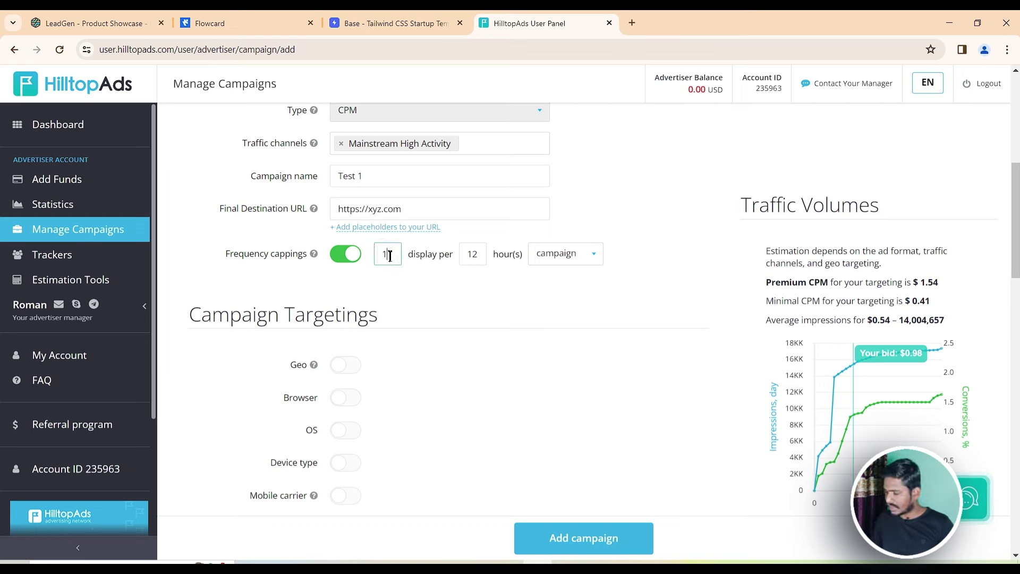
key(BackSpace)
text(50)
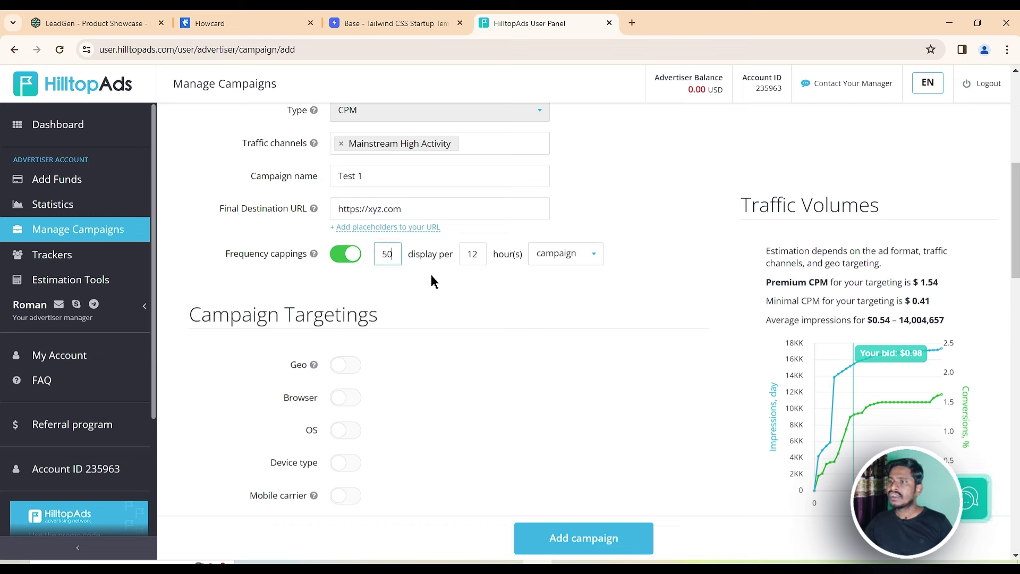
click(431, 279)
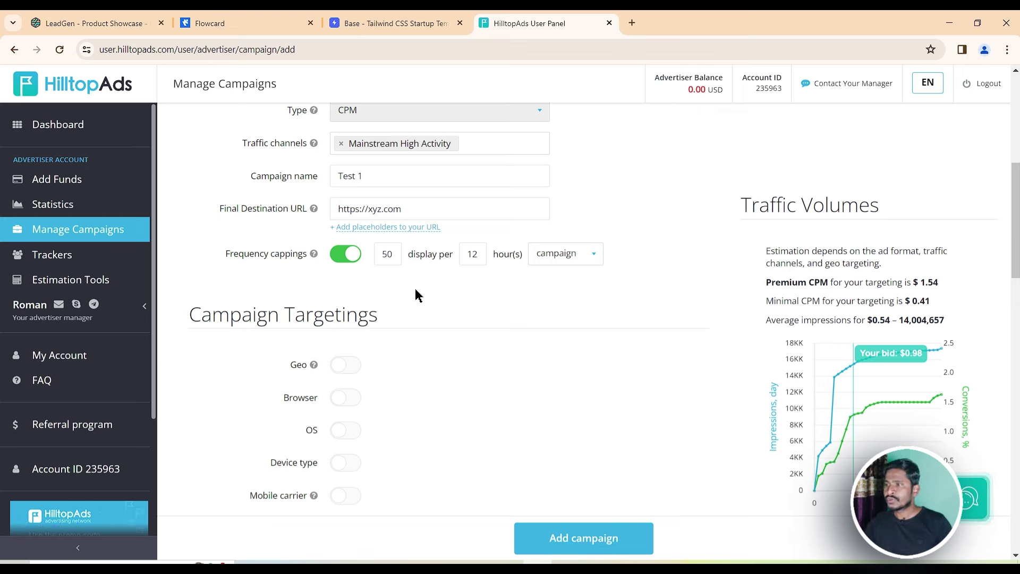
drag(397, 255, 380, 256)
text(1)
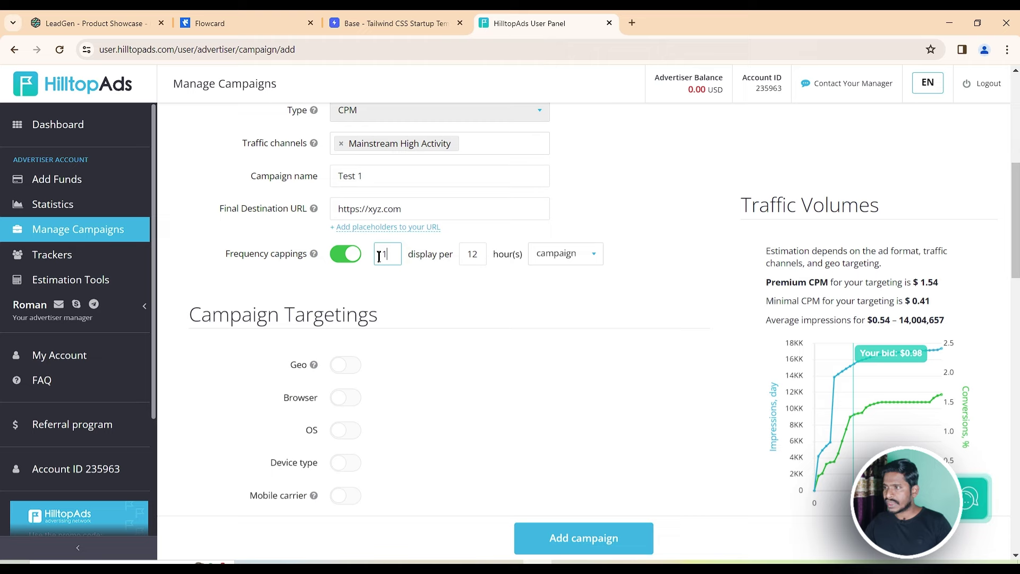
click(475, 280)
Turn on Geo targeting and add United States and India as countries
scroll(476, 282, down, 2)
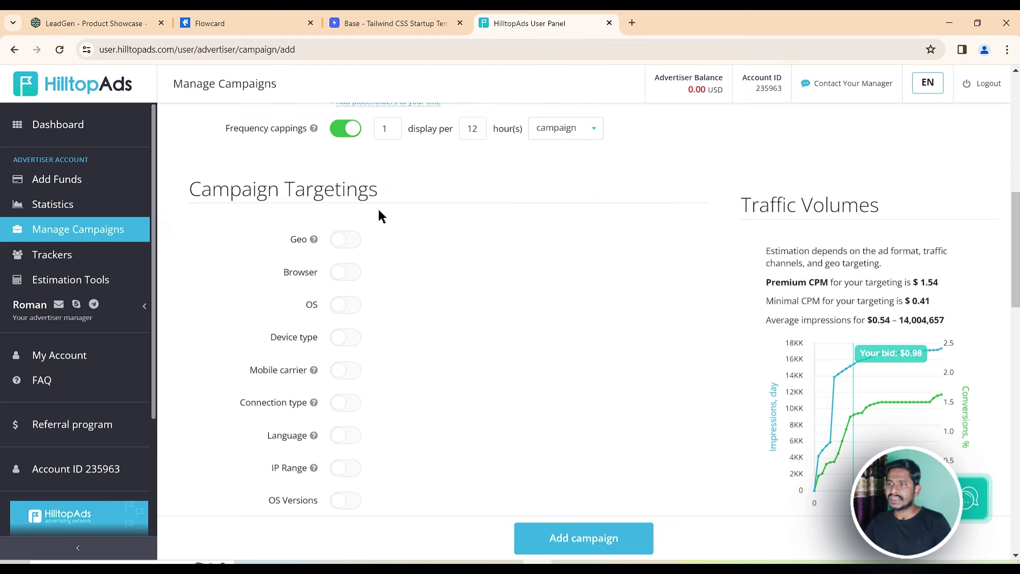
click(354, 244)
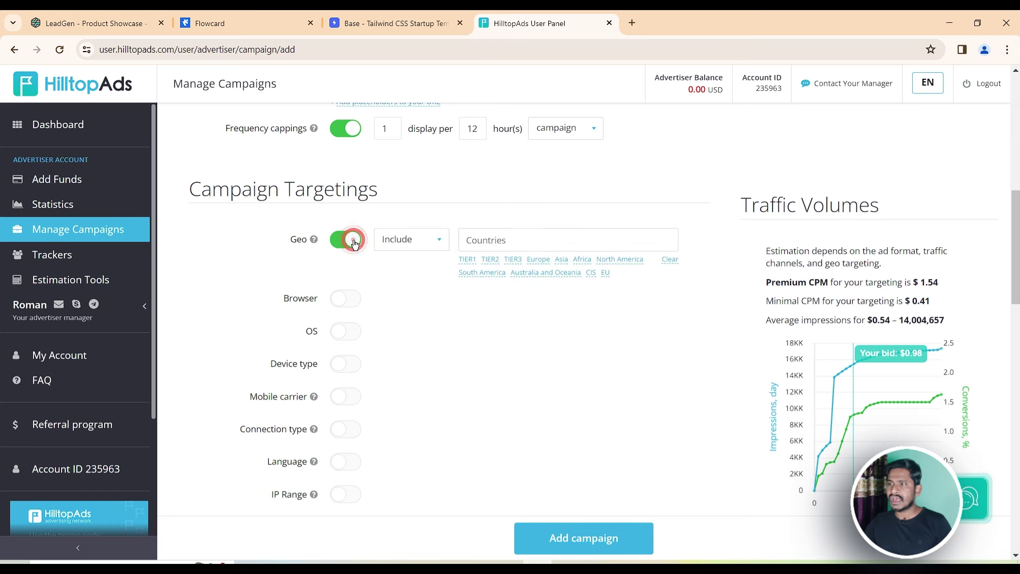
click(519, 241)
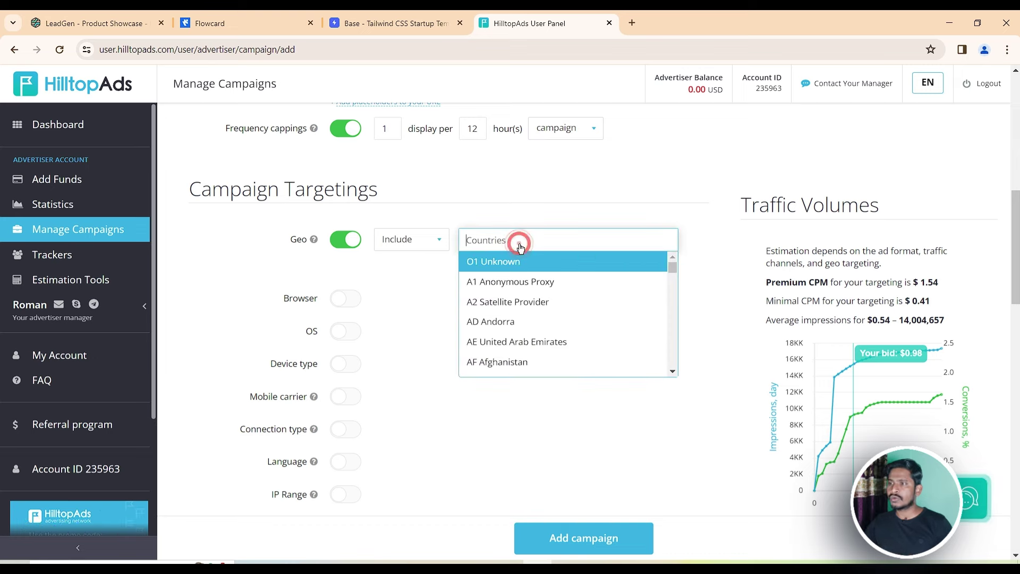
text(united)
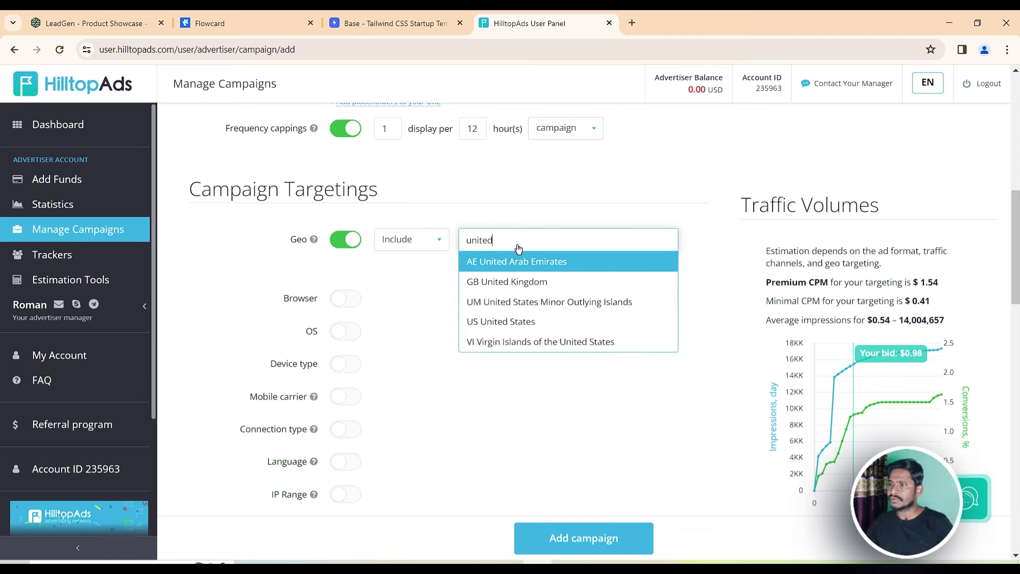
click(513, 323)
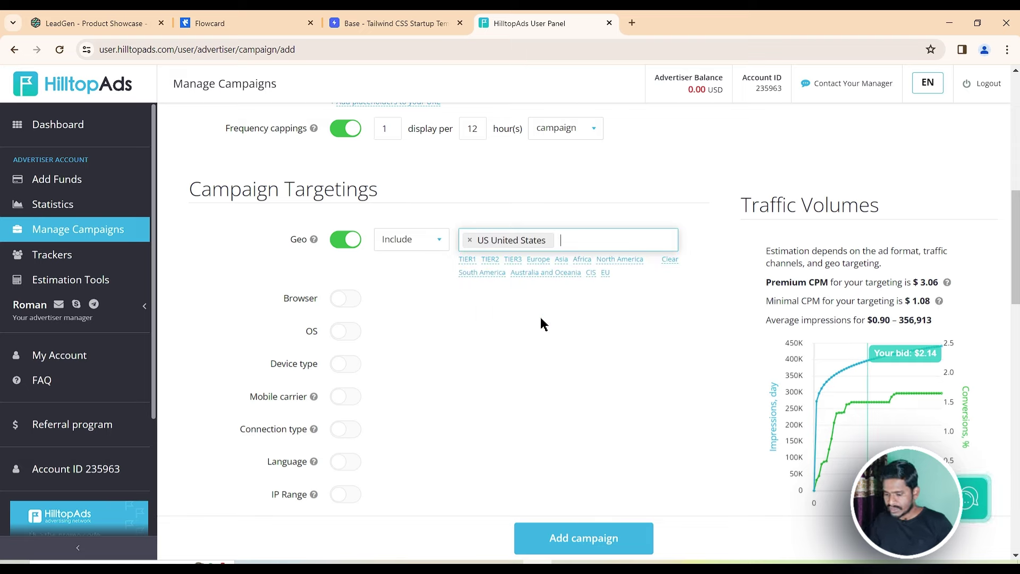
text(india)
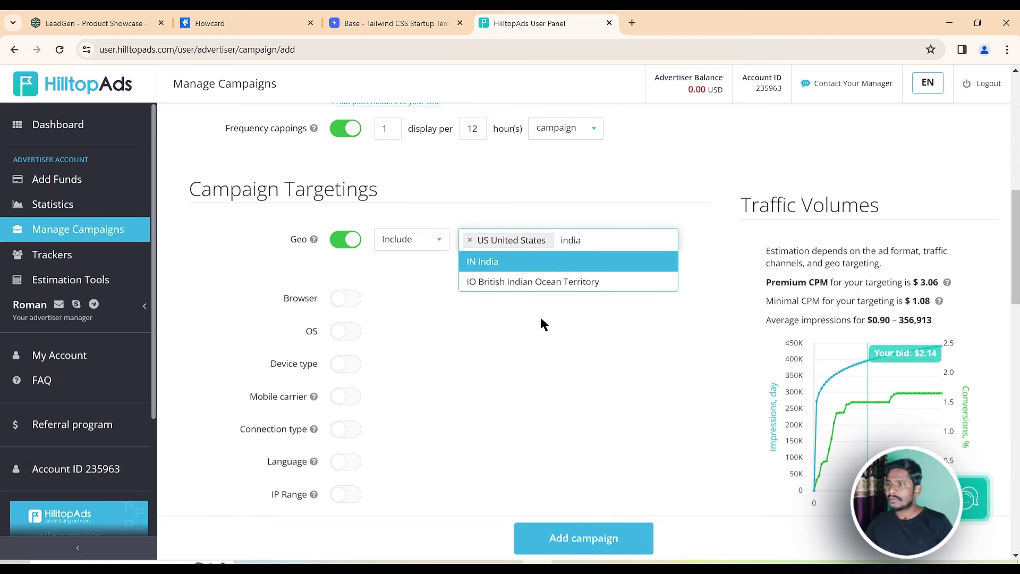
key(Return)
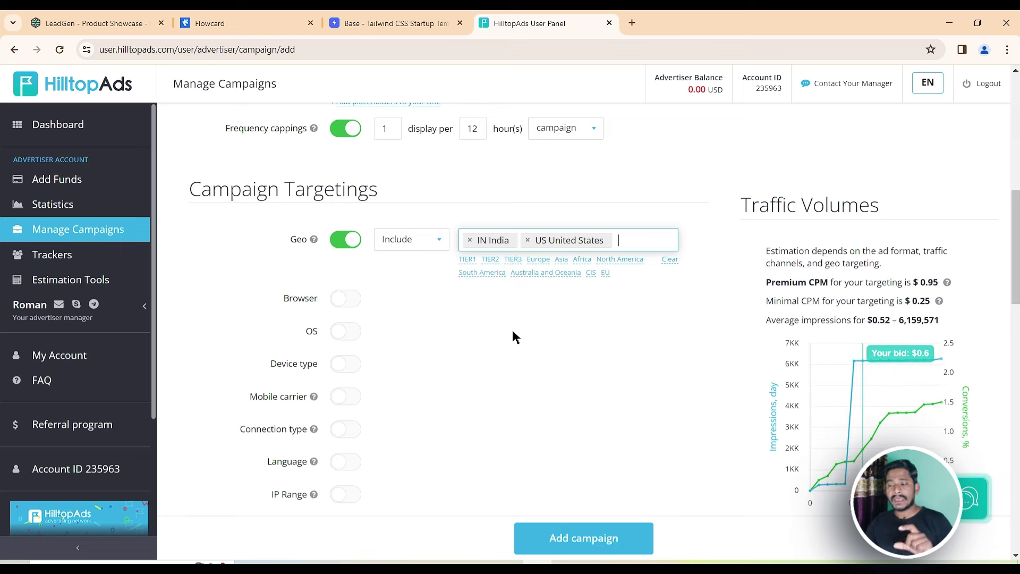
Keep the geo targeting set to Include after briefly trying Exclude
click(440, 239)
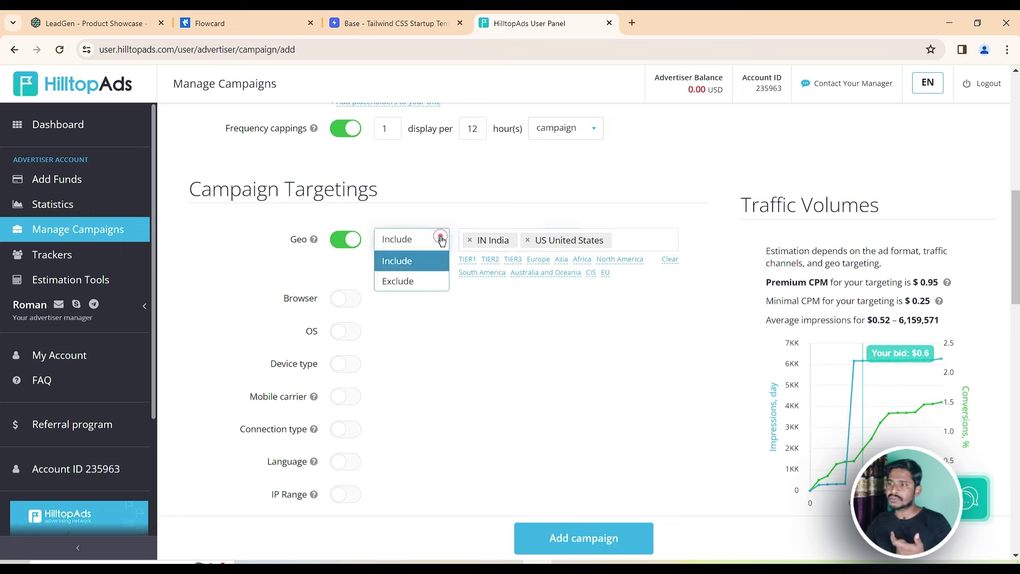
click(414, 294)
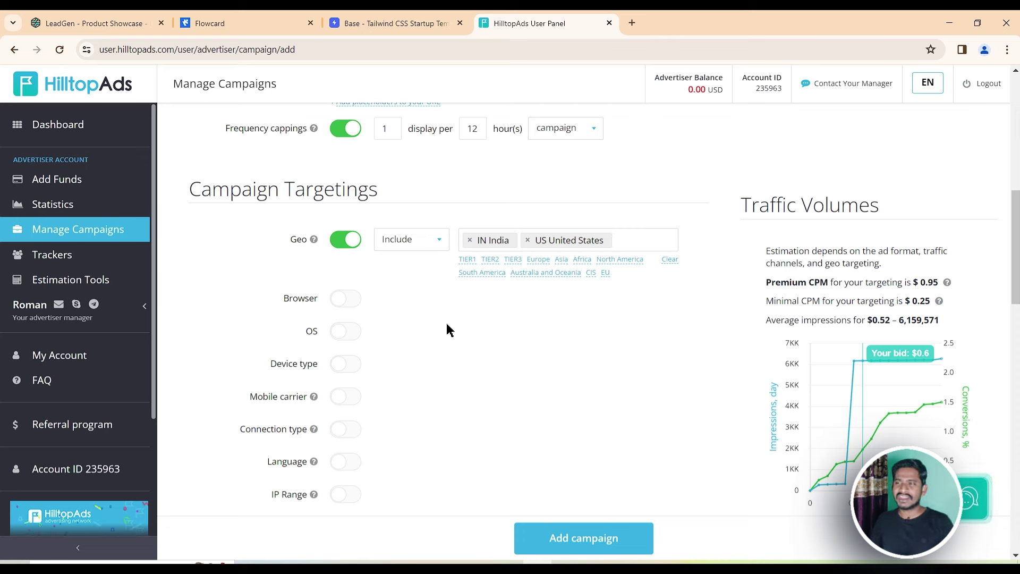
click(433, 239)
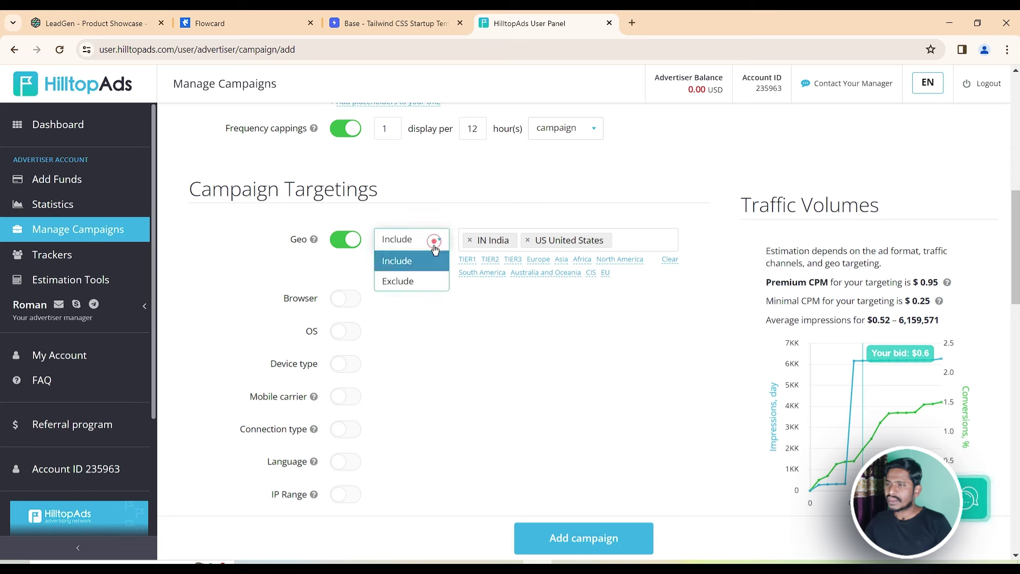
click(417, 274)
click(433, 237)
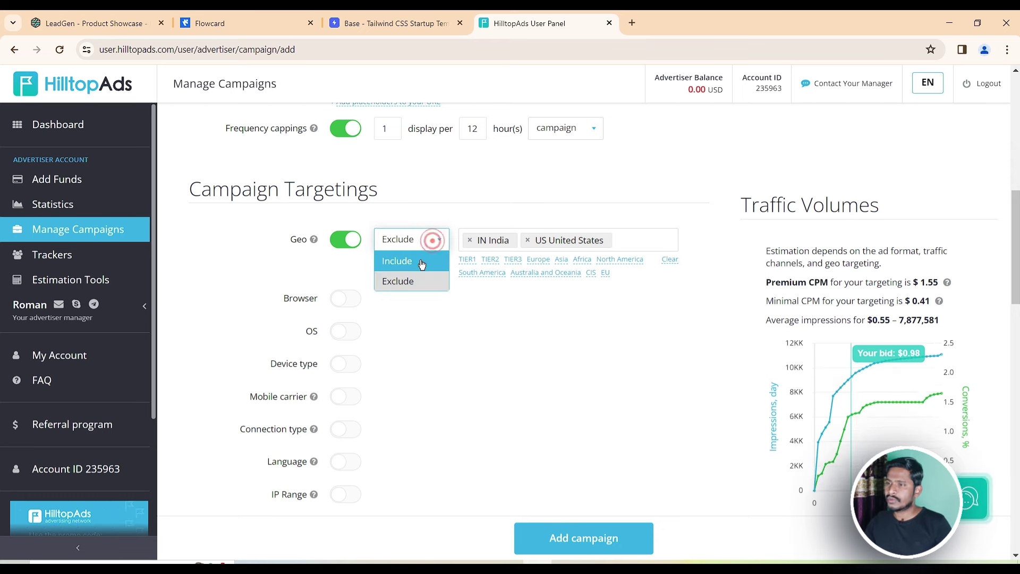
click(420, 259)
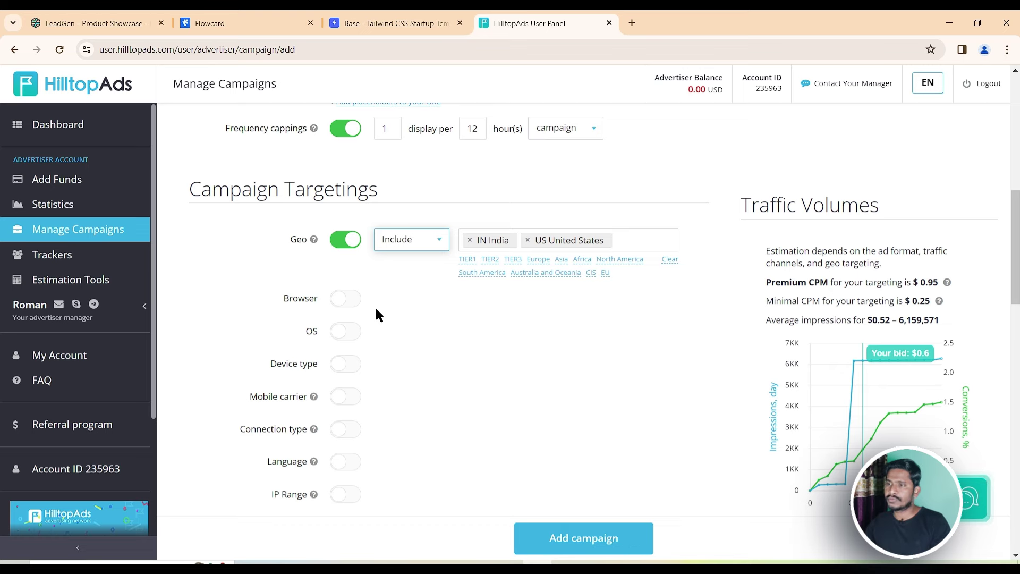
Turn on Browser targeting and include Chrome, Safari, Samsung Browser and the other listed browsers
click(348, 299)
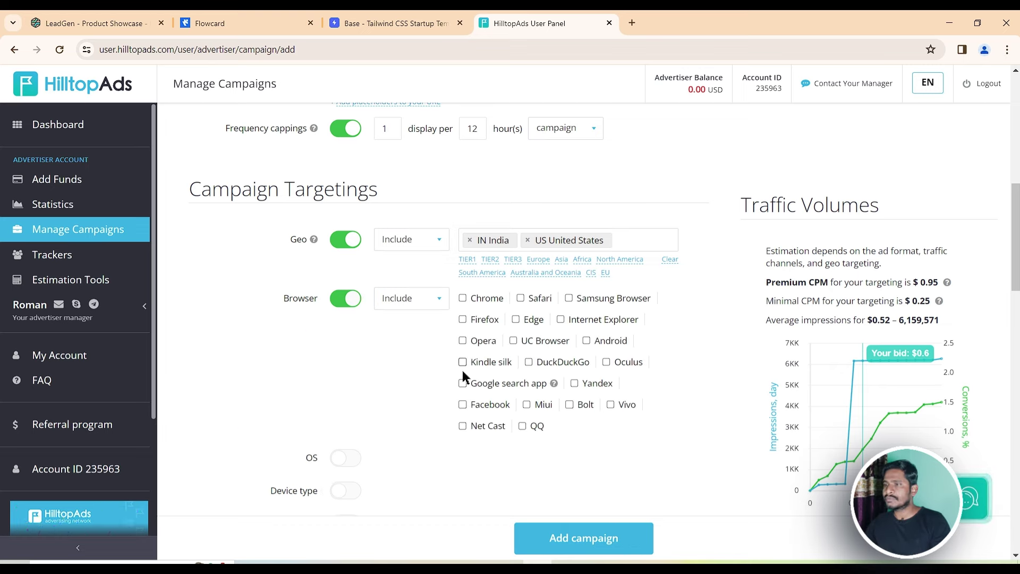
click(462, 298)
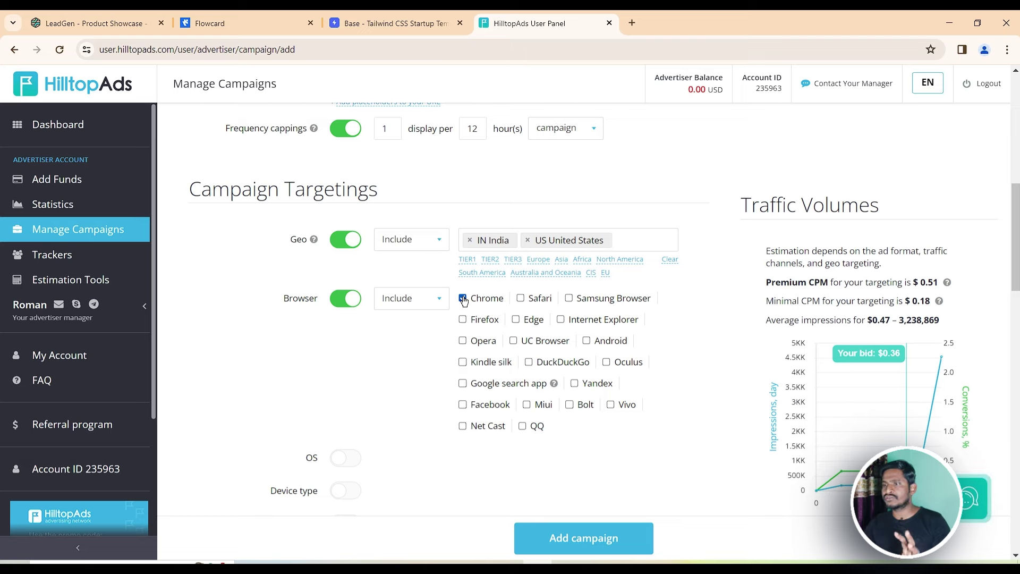
click(462, 299)
click(463, 299)
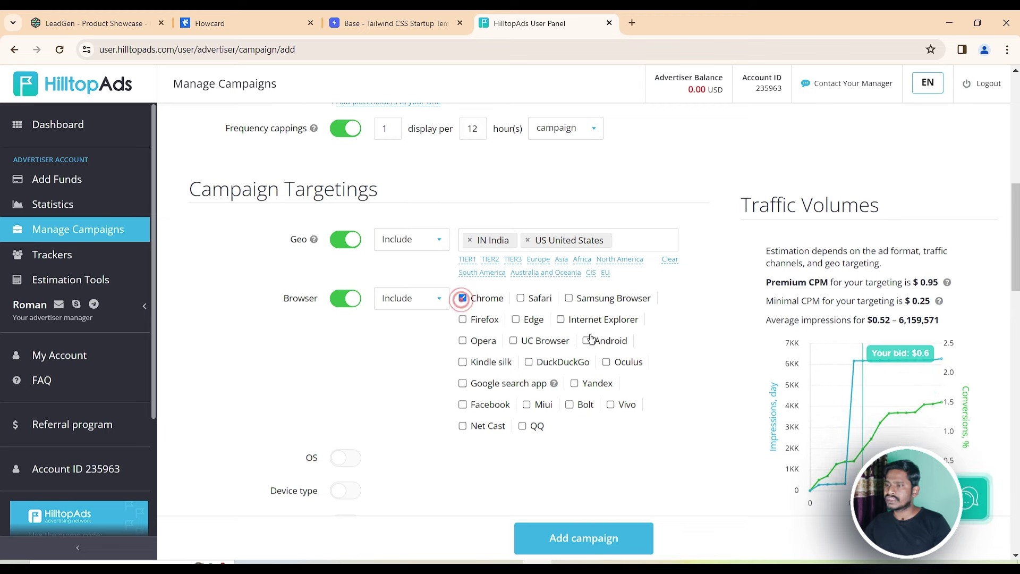
click(462, 298)
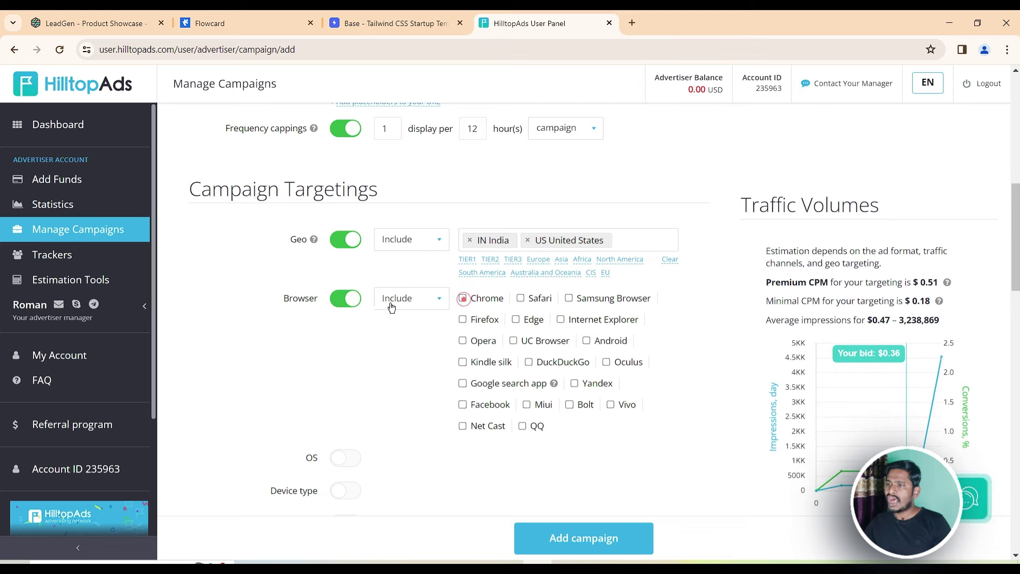
click(334, 304)
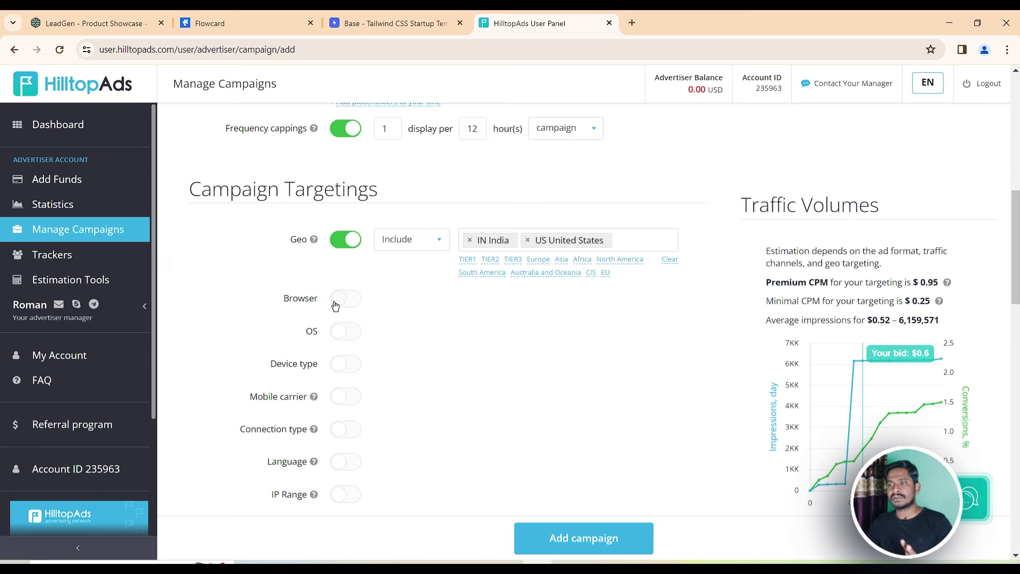
click(347, 307)
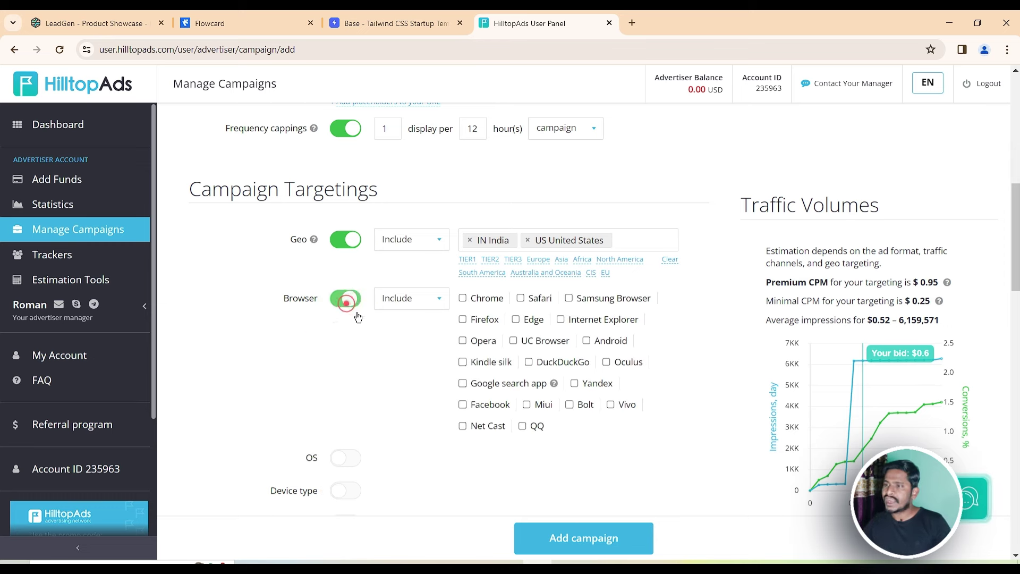
click(463, 298)
click(520, 298)
click(568, 298)
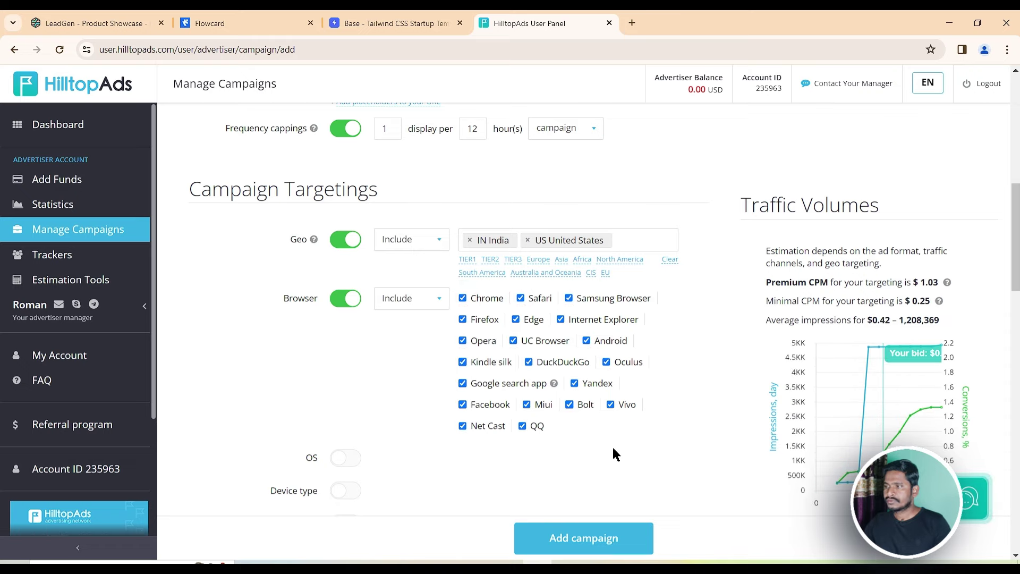
scroll(435, 385, down, 1)
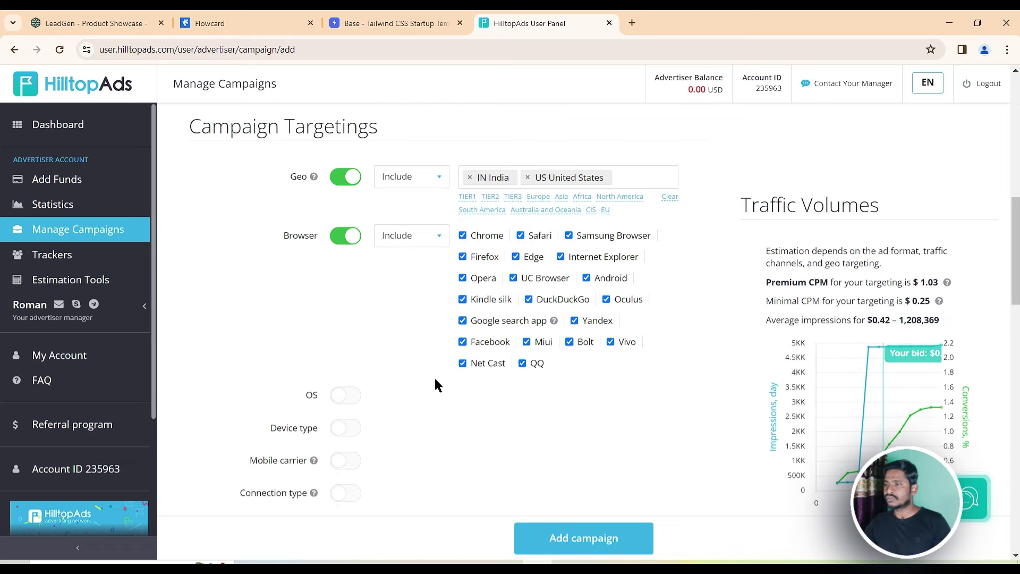
Turn on OS targeting for Android and iOS
click(353, 402)
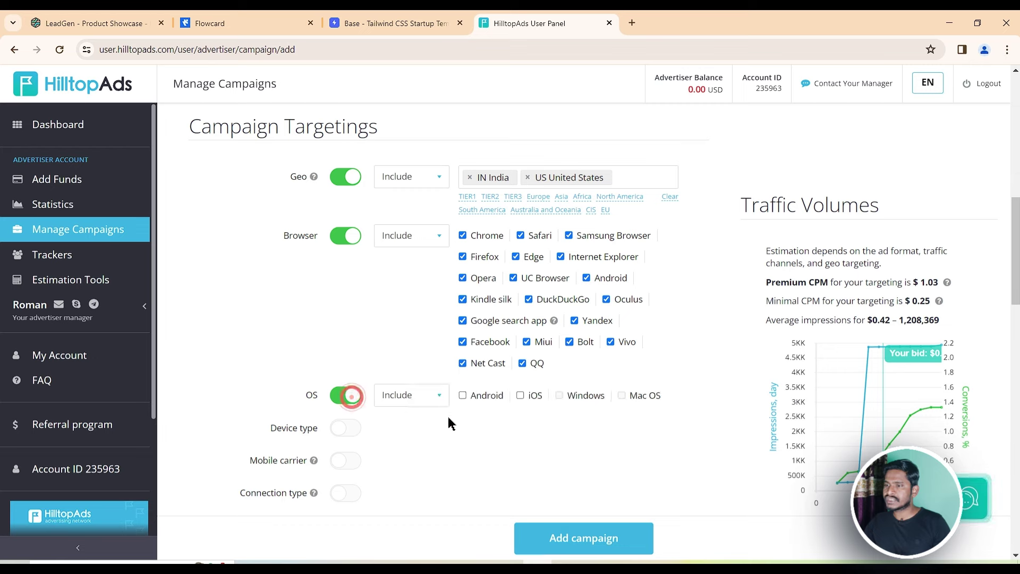
click(520, 401)
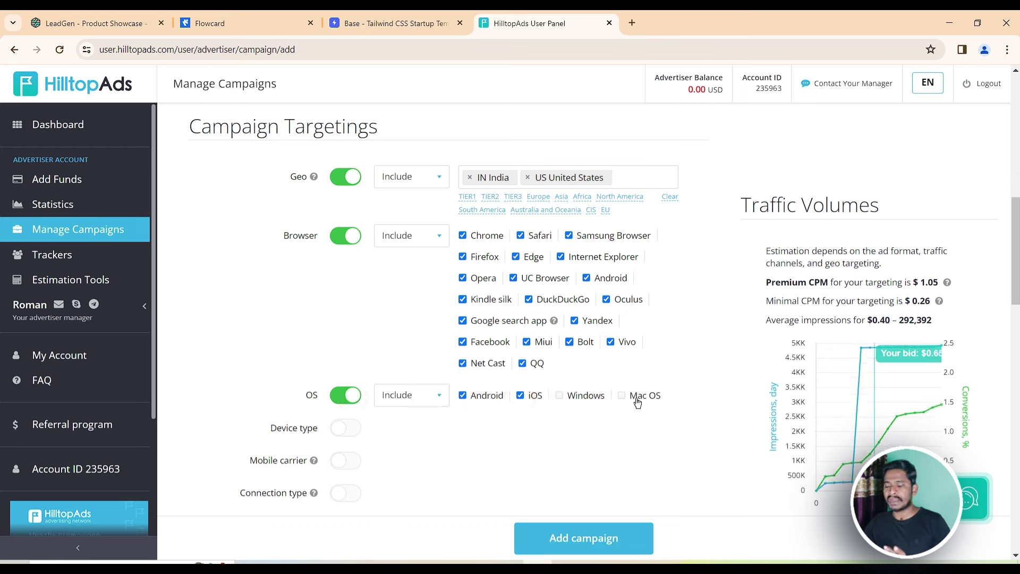
scroll(600, 340, up, 5)
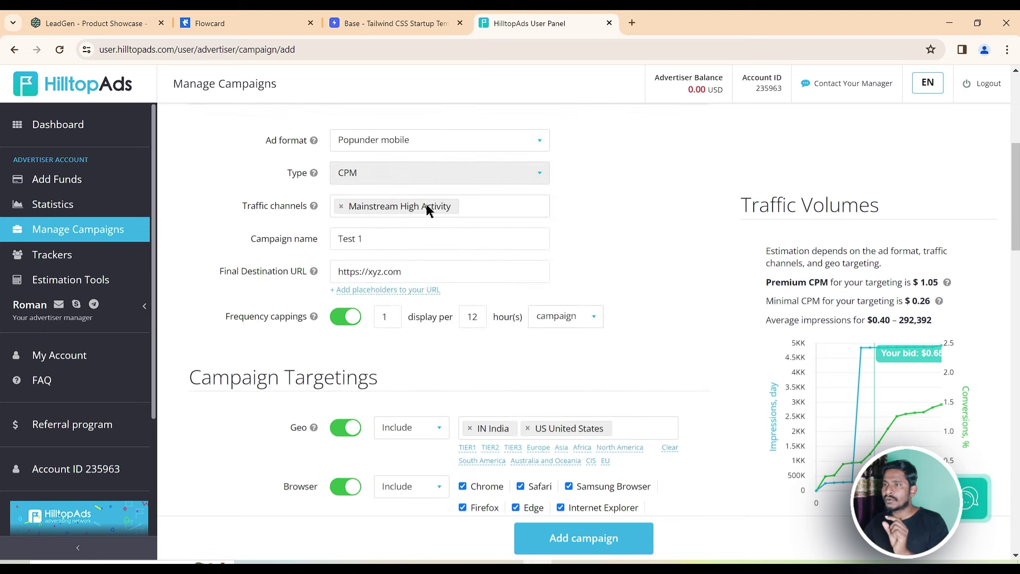
scroll(479, 230, down, 6)
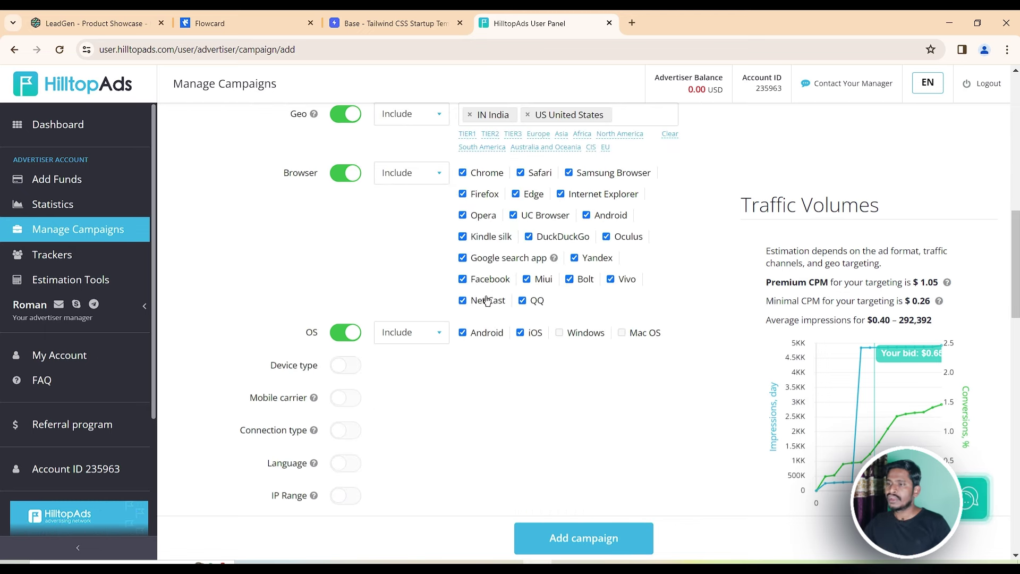
Target Mobile/smartphone and Tablet devices, leaving Connection type targeting off
click(347, 365)
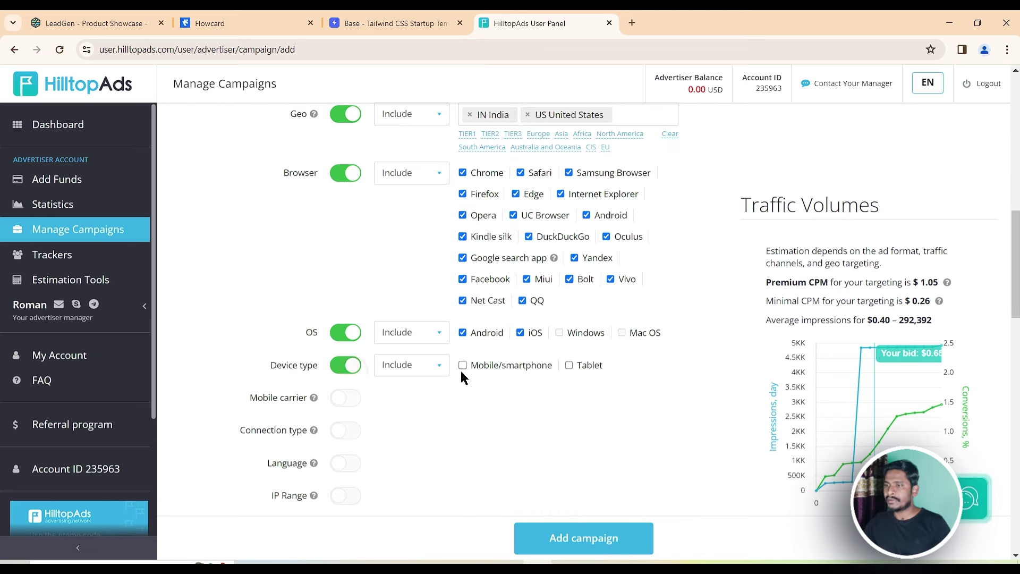
click(462, 365)
click(569, 366)
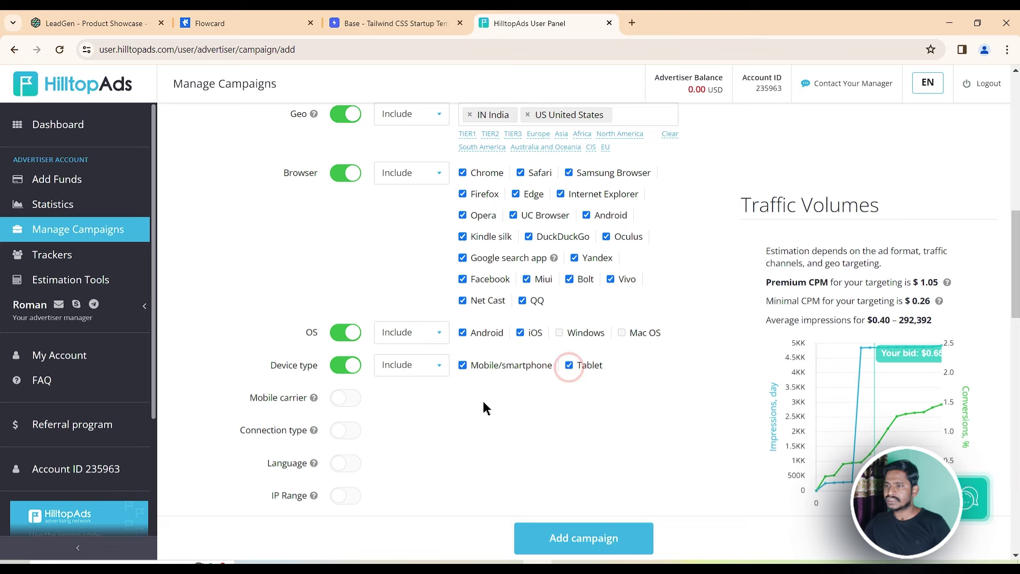
scroll(483, 400, down, 1)
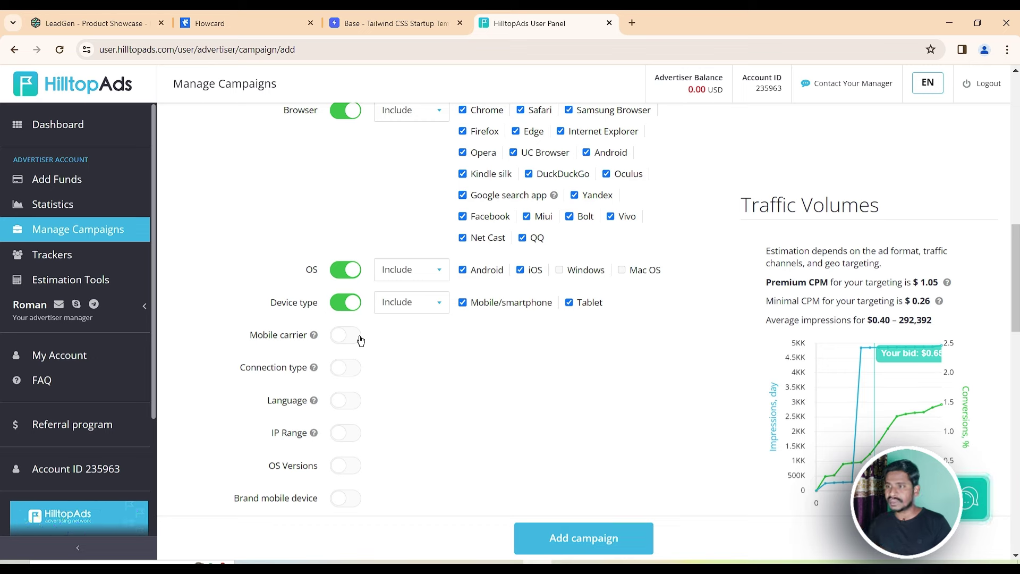
click(353, 370)
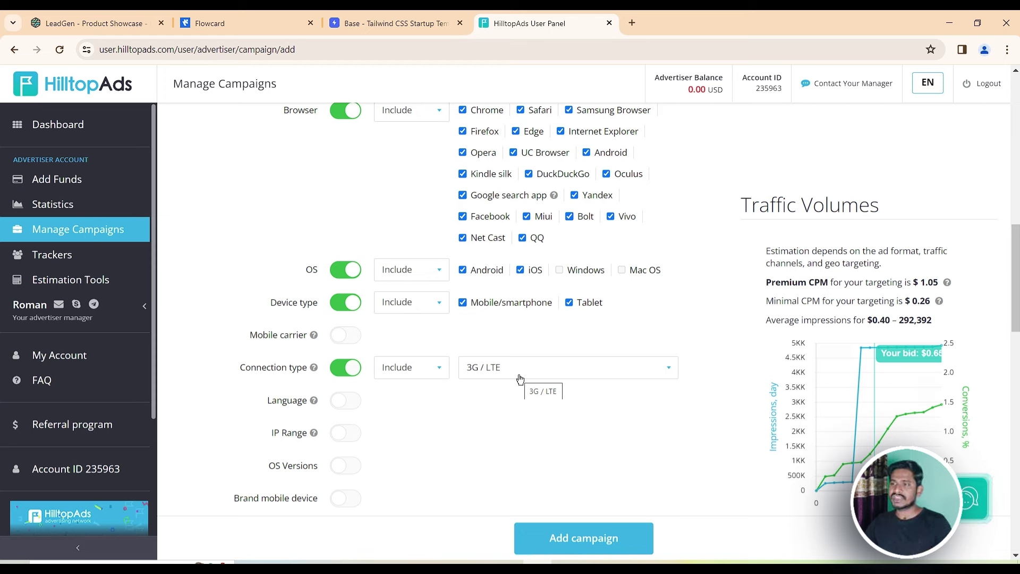
click(348, 367)
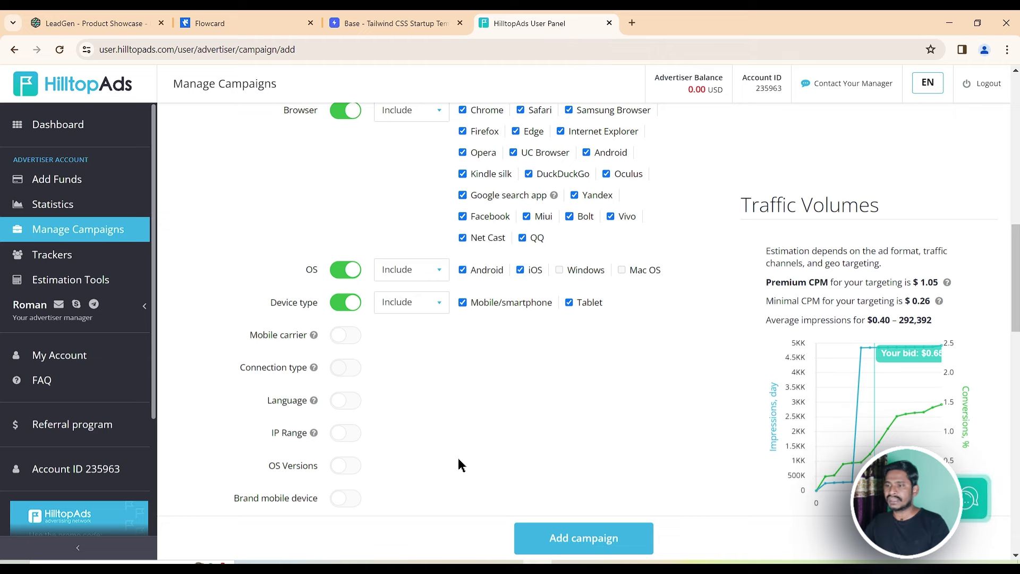
scroll(456, 396, down, 4)
Block proxy and web view traffic in the campaign filters
scroll(419, 372, down, 4)
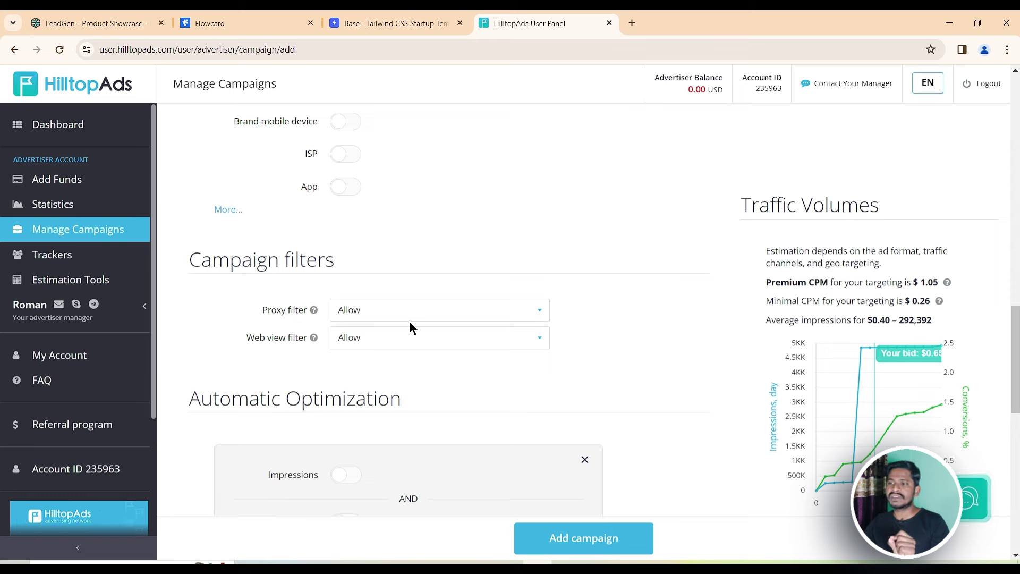
click(421, 312)
click(398, 354)
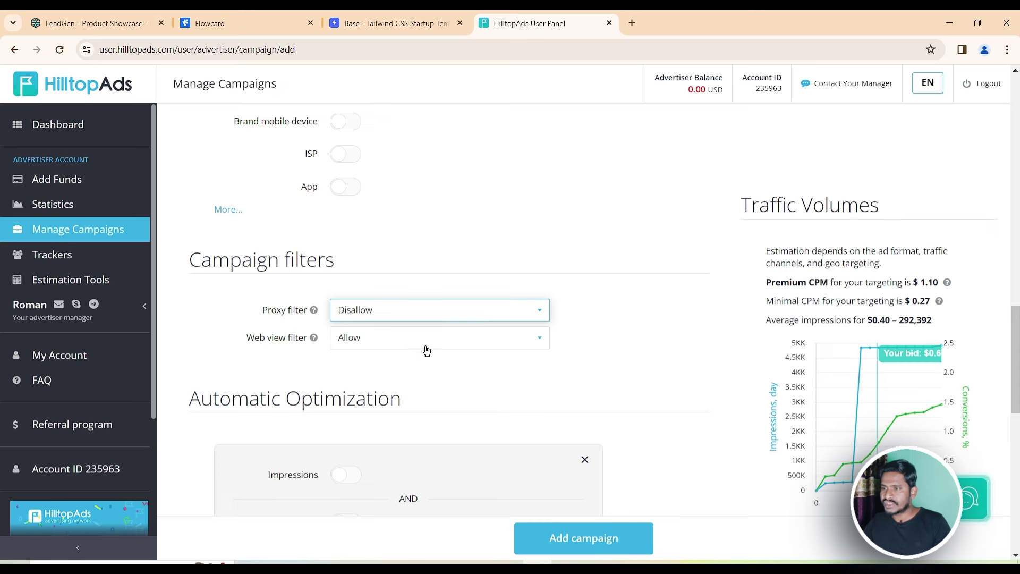
click(418, 343)
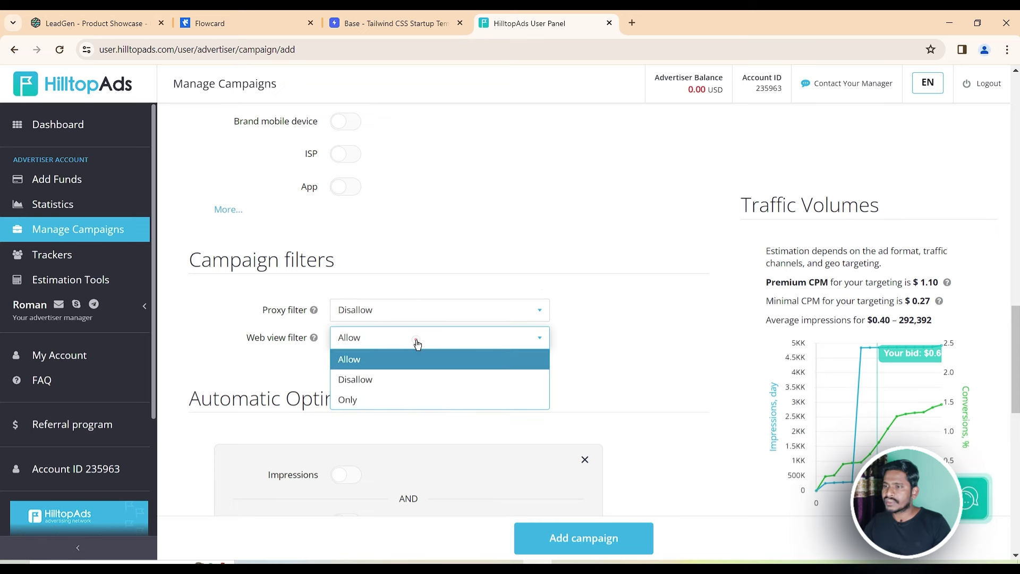
click(392, 379)
scroll(523, 369, down, 3)
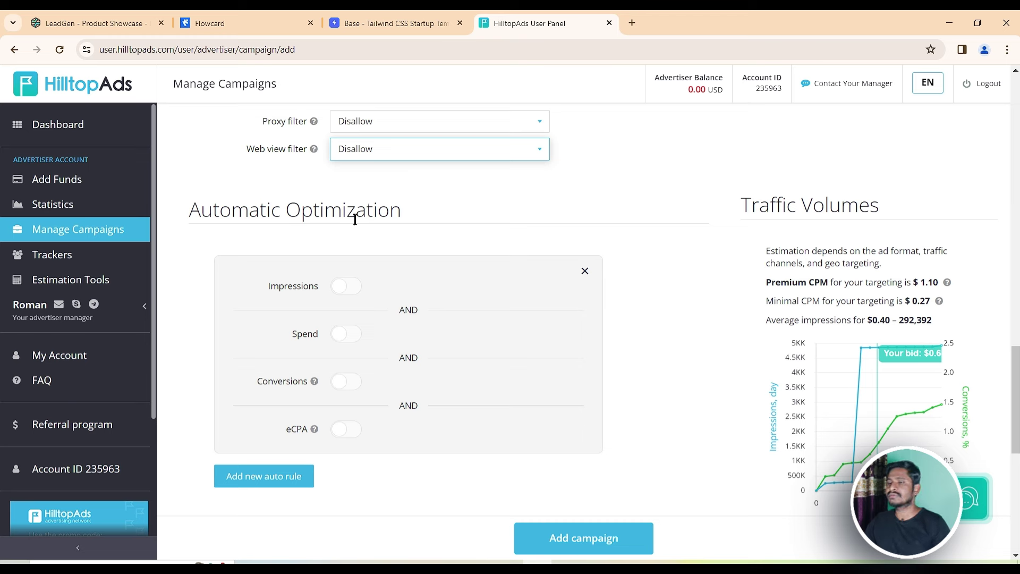
Add an impressions condition to the Blacklist Zone auto rule, then discard the draft rule
click(352, 287)
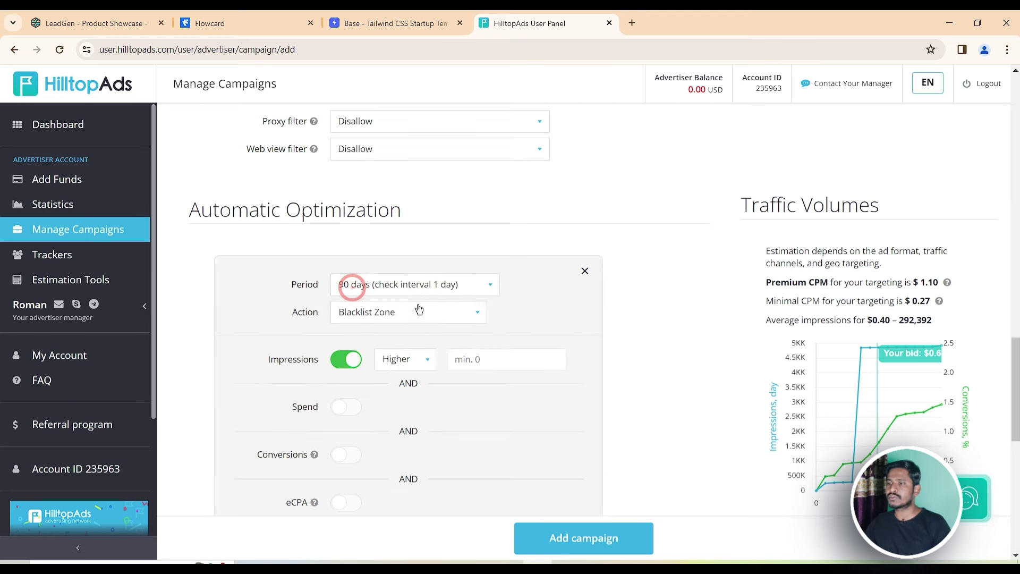
click(460, 323)
click(460, 319)
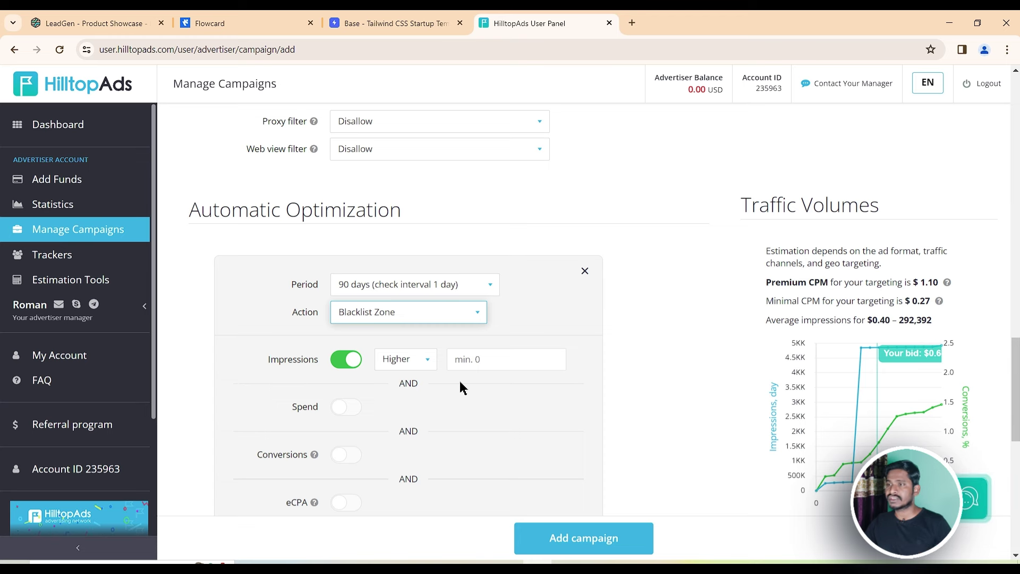
click(584, 271)
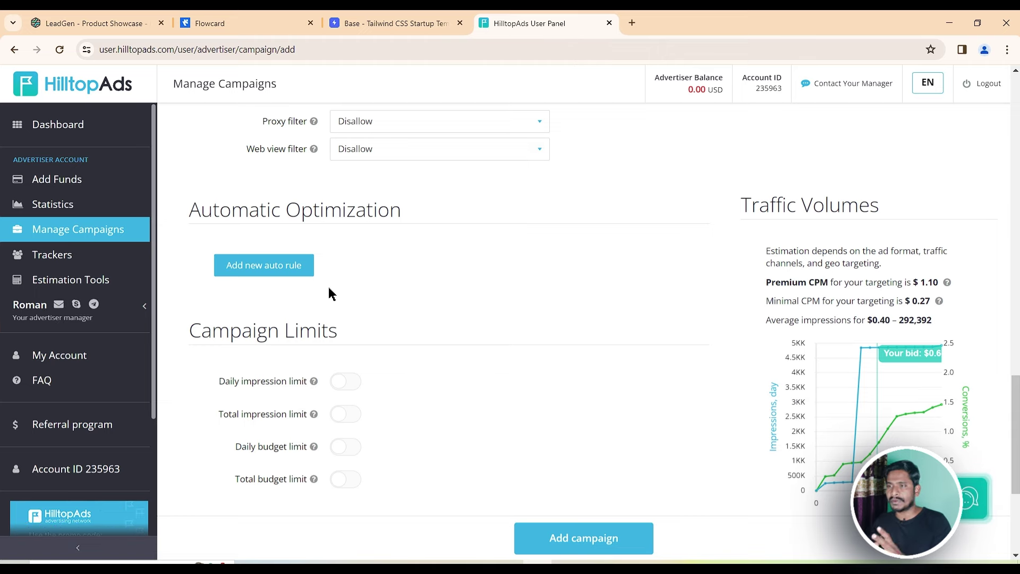
scroll(330, 293, down, 4)
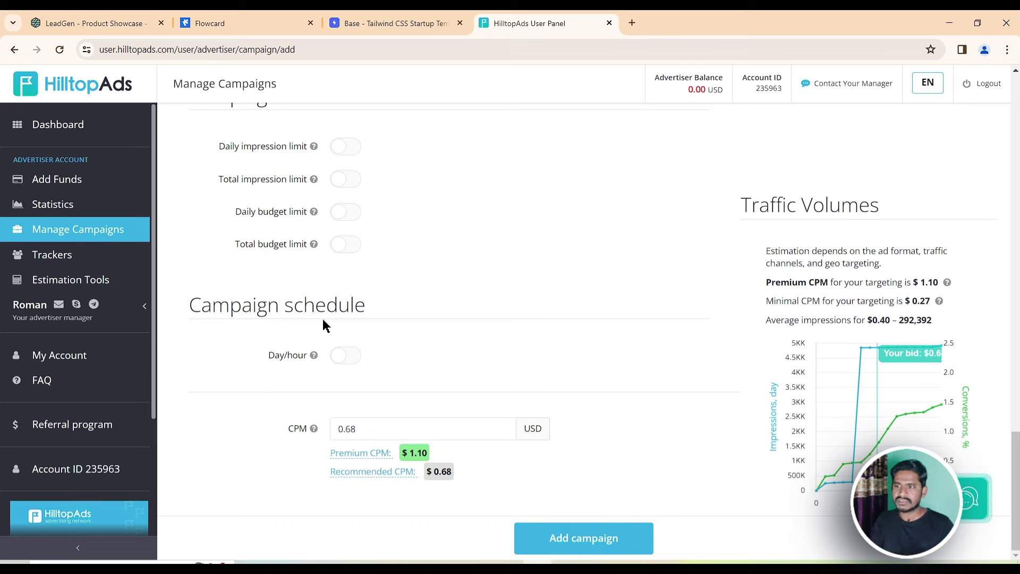
click(353, 358)
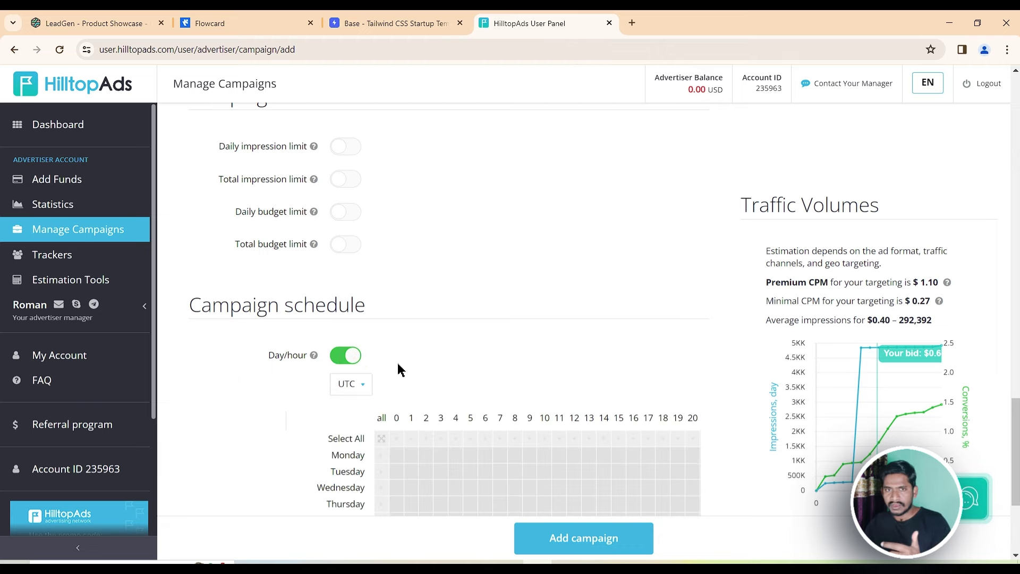
scroll(400, 370, down, 2)
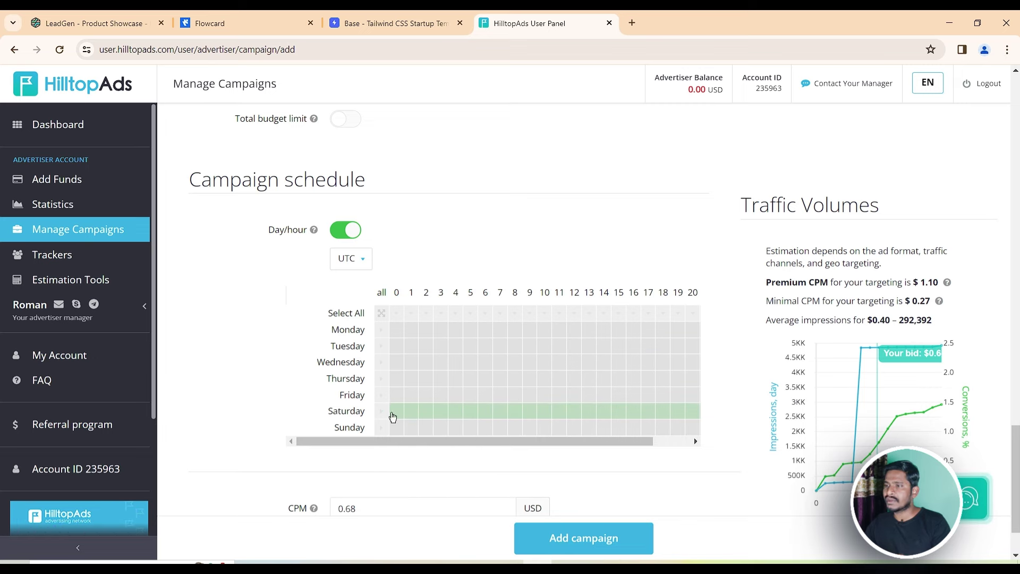
click(627, 413)
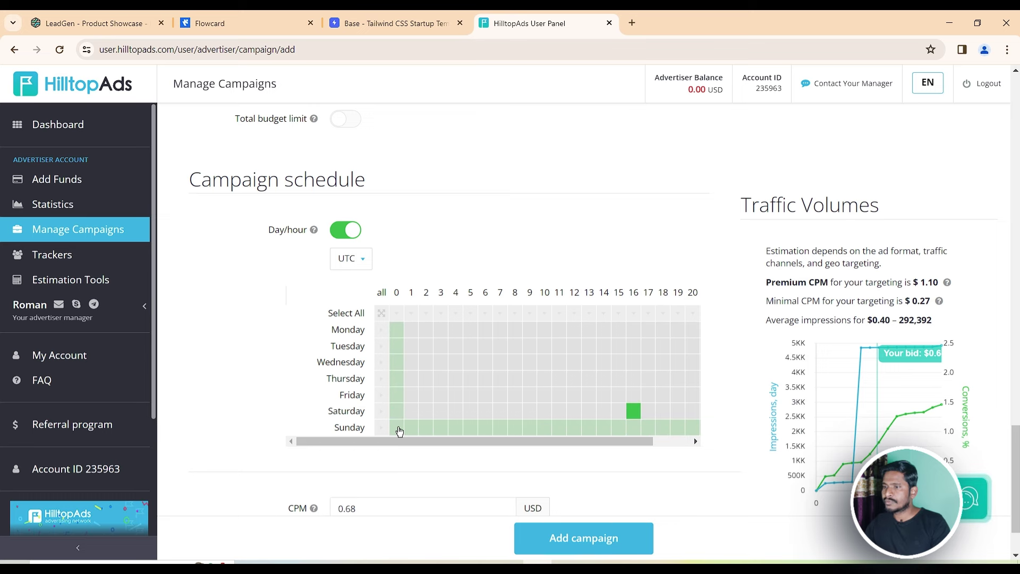
click(381, 428)
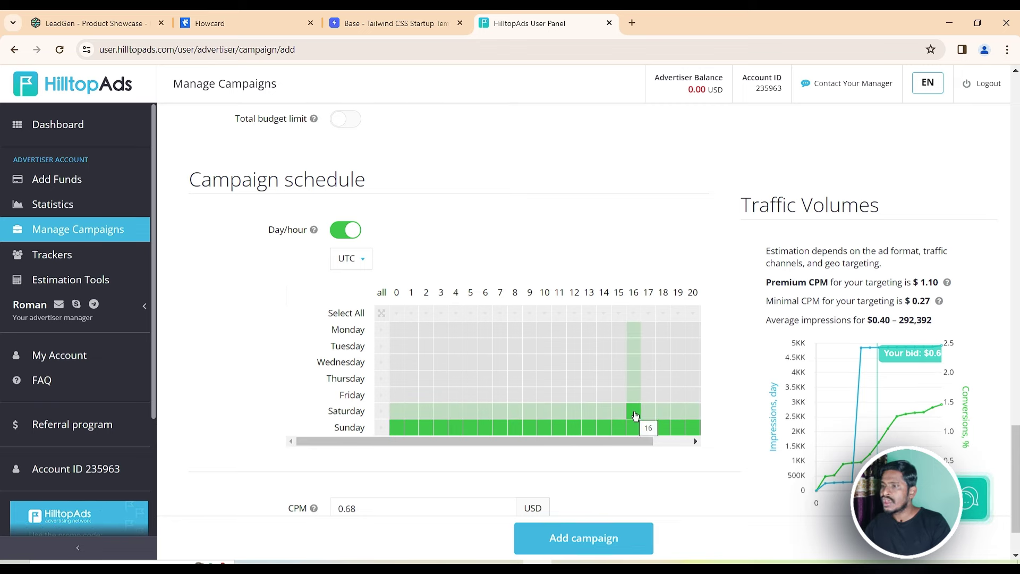
click(635, 414)
click(648, 414)
click(664, 414)
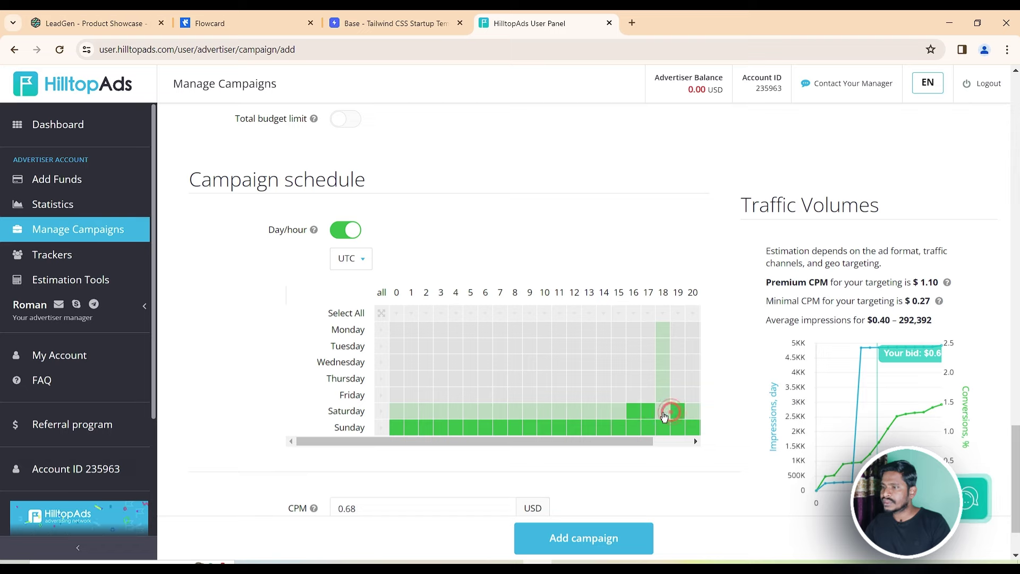
click(678, 414)
click(691, 414)
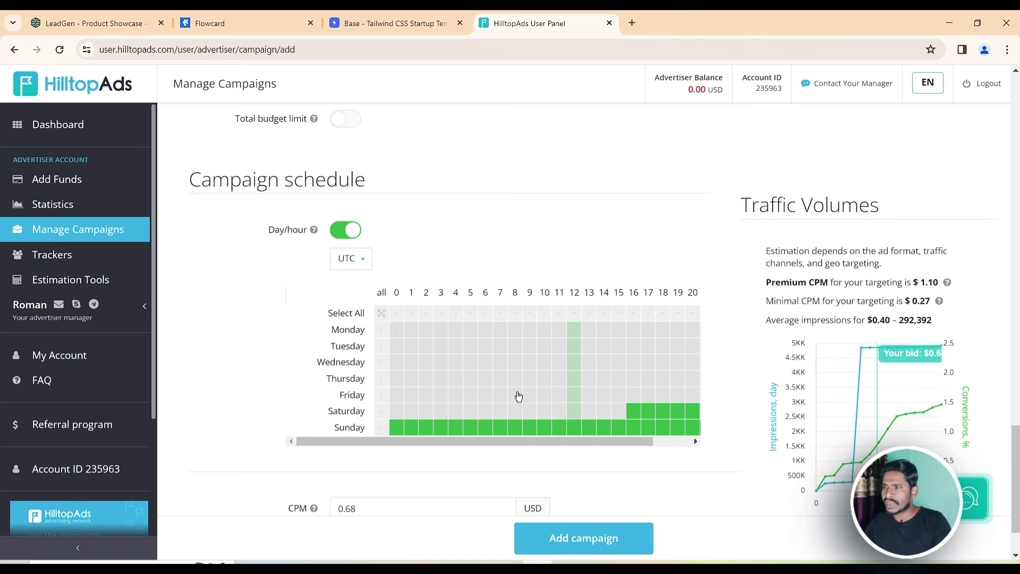
click(344, 231)
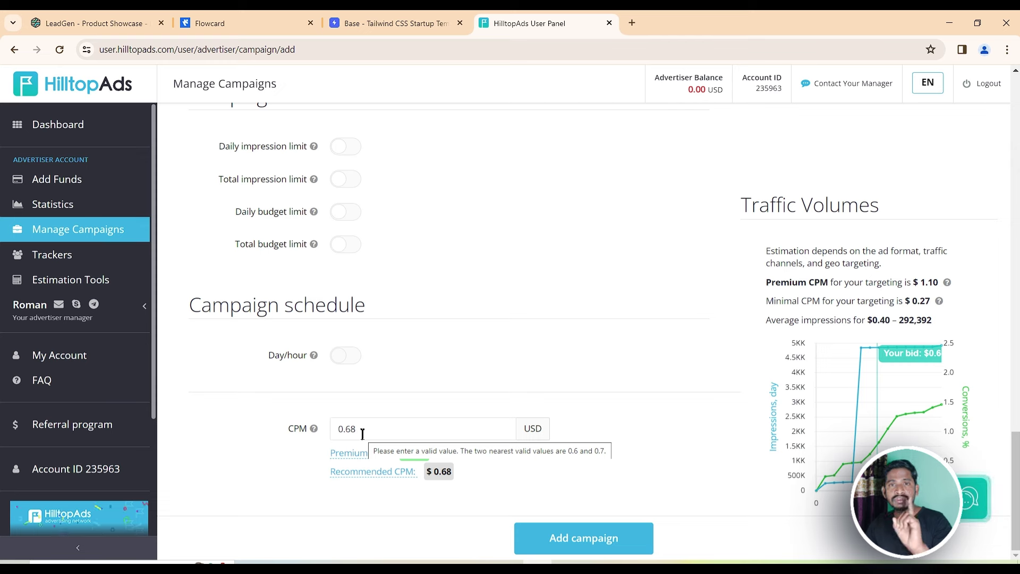
click(344, 428)
double_click(345, 428)
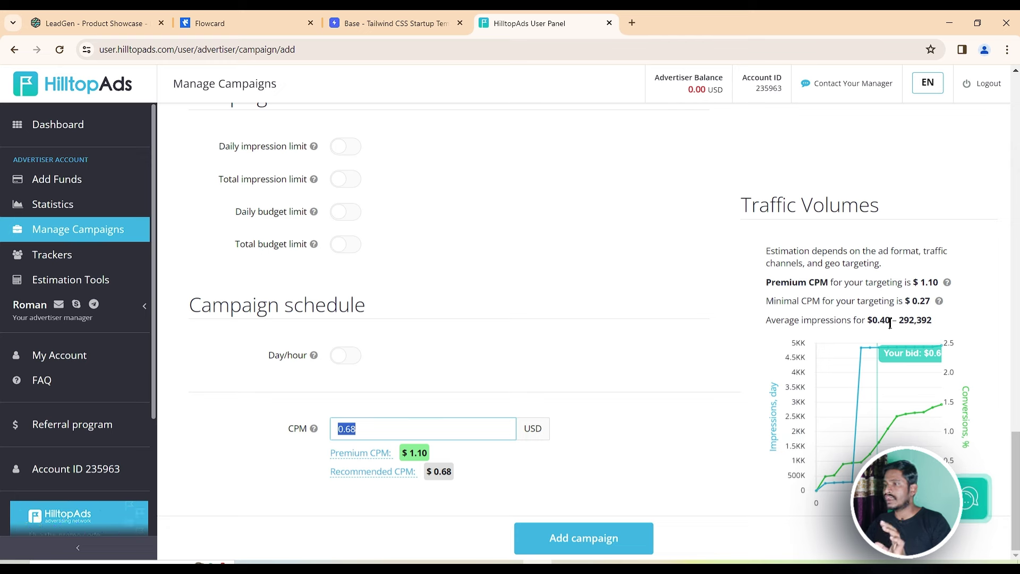
drag(890, 324, 880, 323)
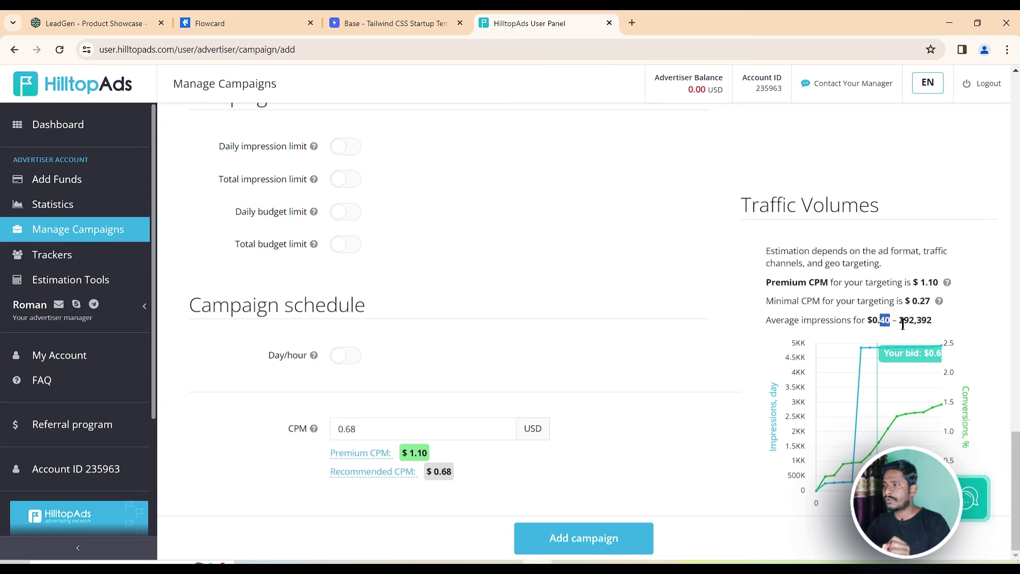
drag(898, 323, 930, 324)
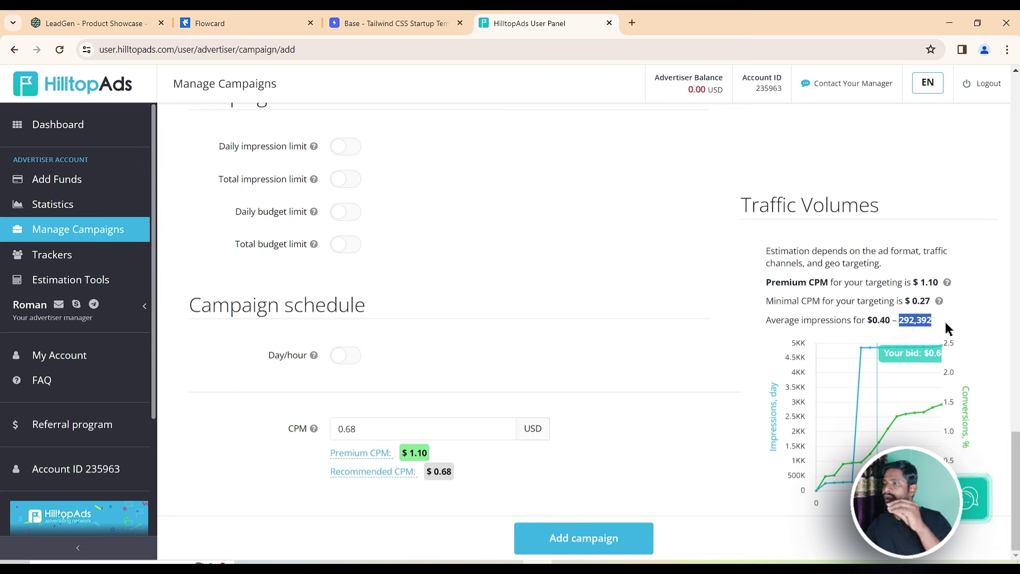
click(948, 327)
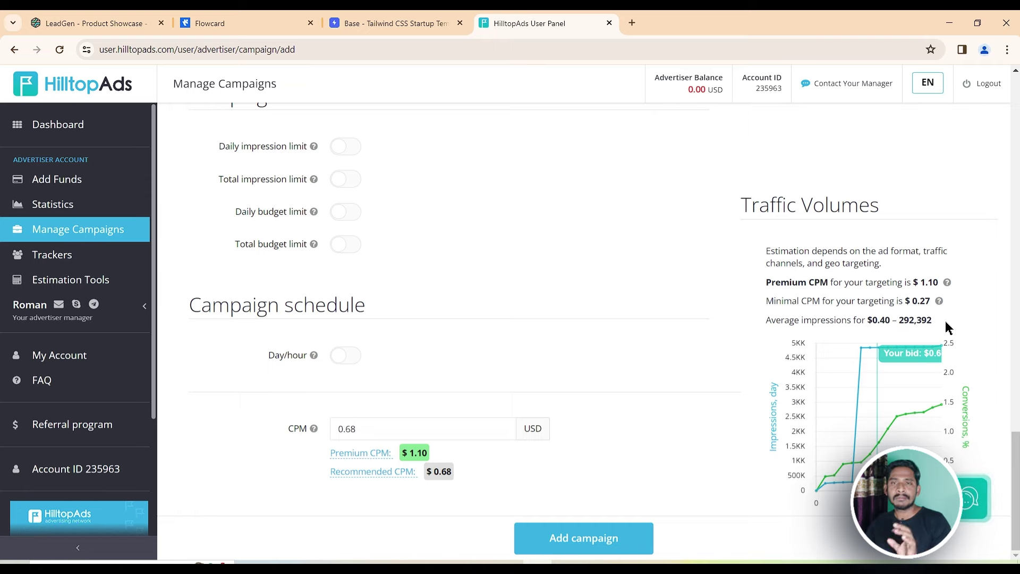
scroll(474, 324, up, 10)
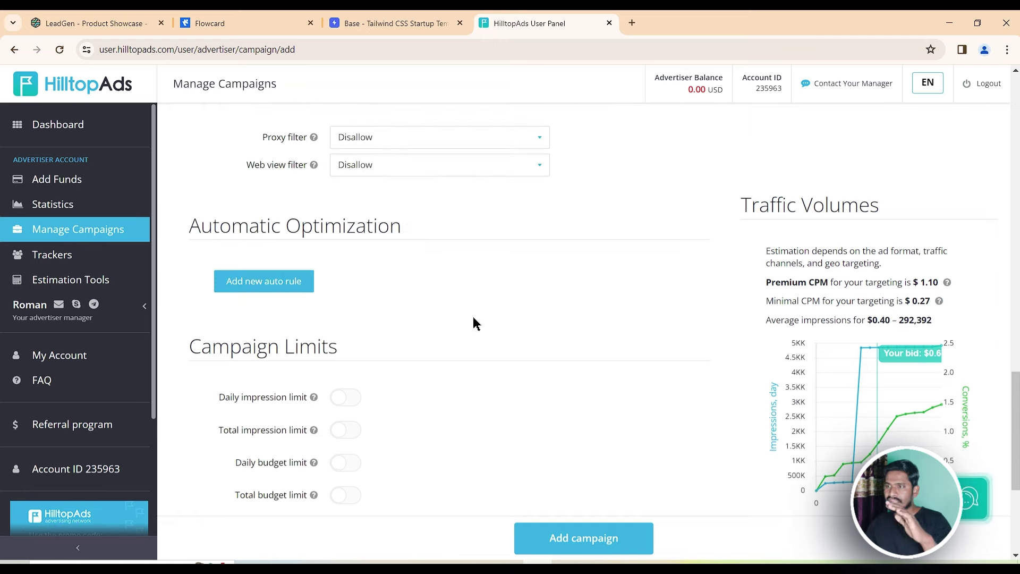
scroll(475, 322, up, 7)
scroll(475, 321, down, 9)
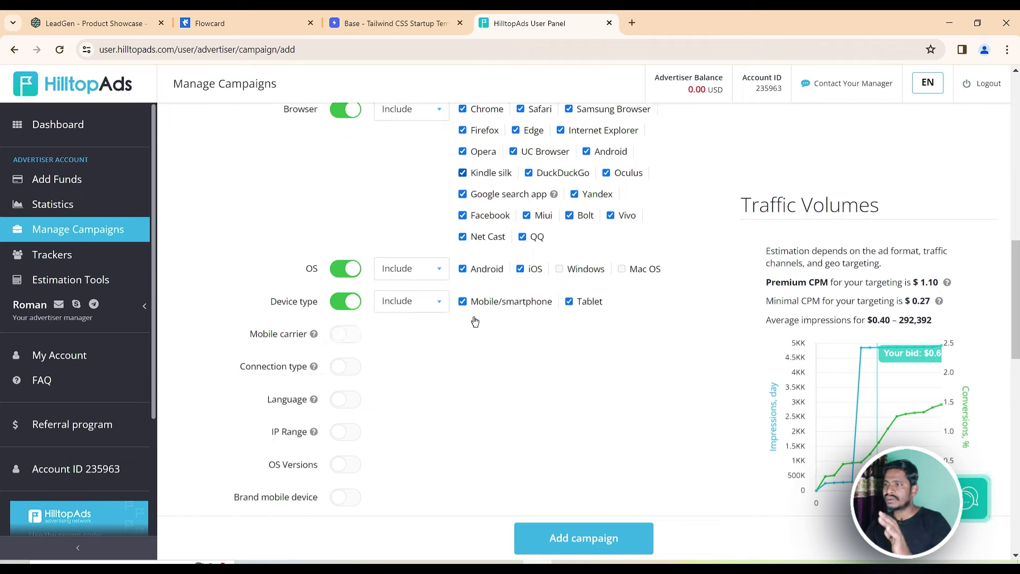
scroll(644, 398, down, 4)
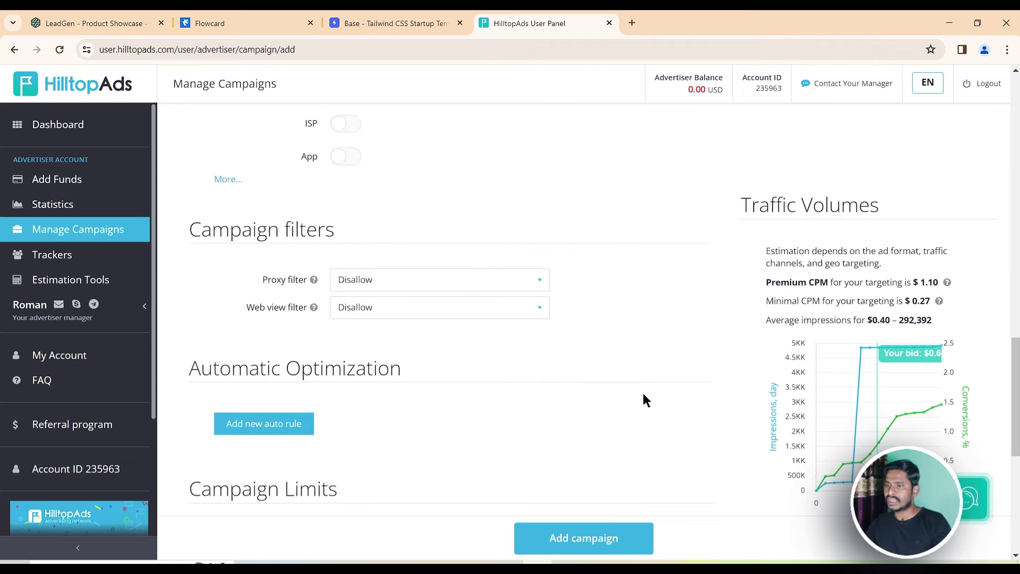
scroll(643, 404, down, 5)
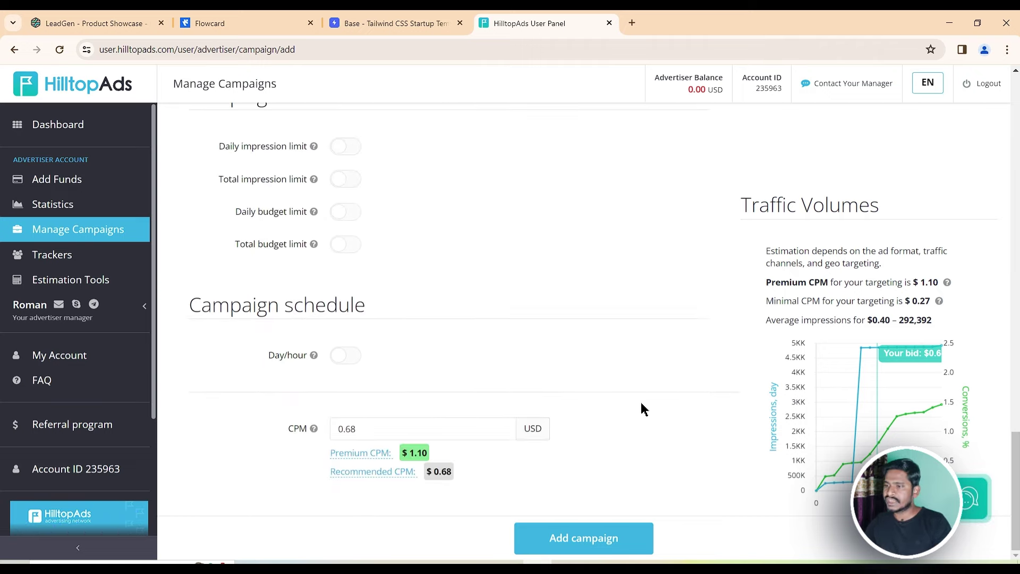
Submit campaign Test 1, confirm it shows PENDING and TRAFFIC OFF, then go to My Account
click(580, 538)
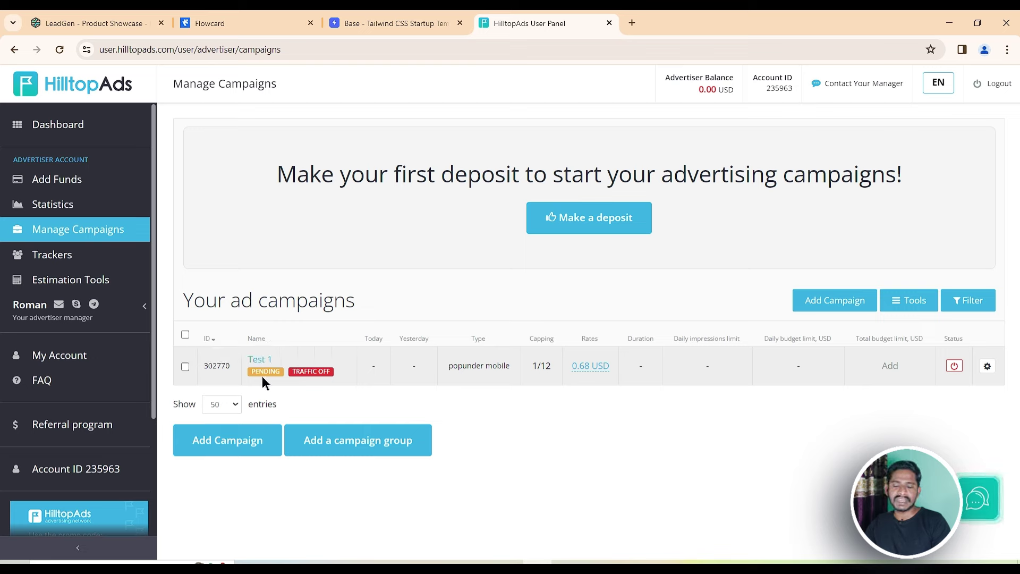
mouse_move(316, 380)
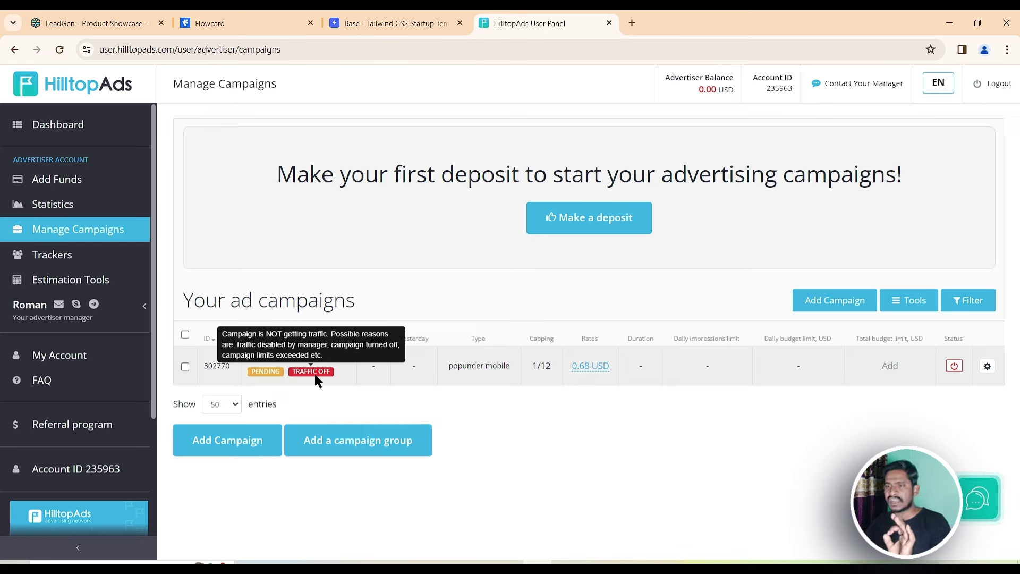
click(64, 356)
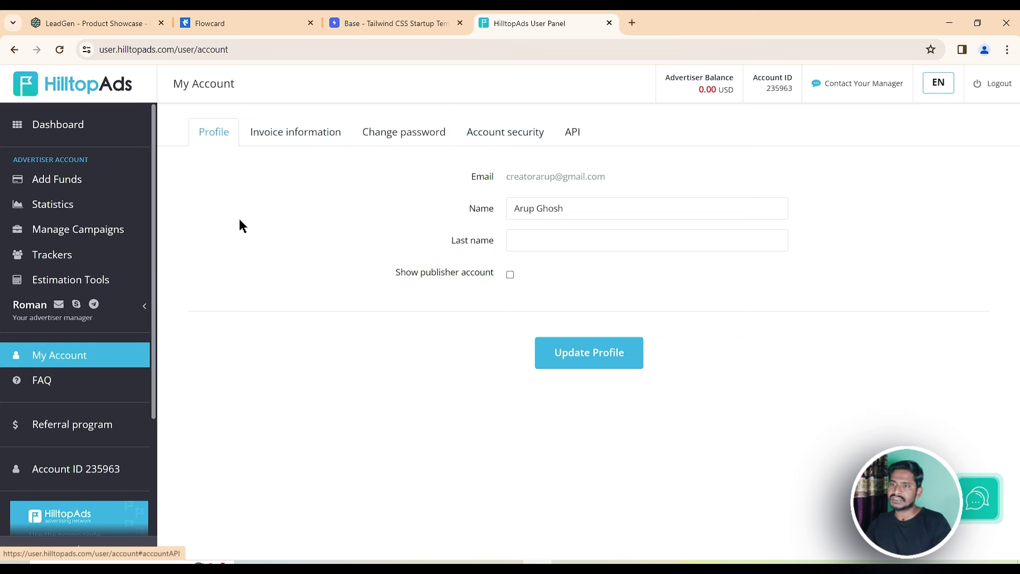
Open Estimation Tools for Popunder desktop and check 6,541,969 average impressions at $1.37
click(62, 282)
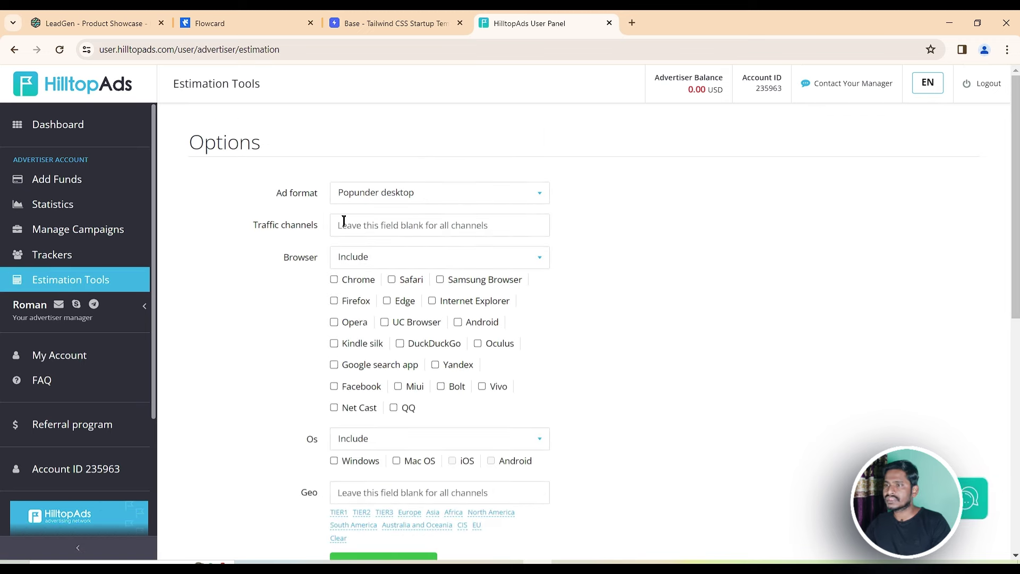
scroll(490, 196, down, 5)
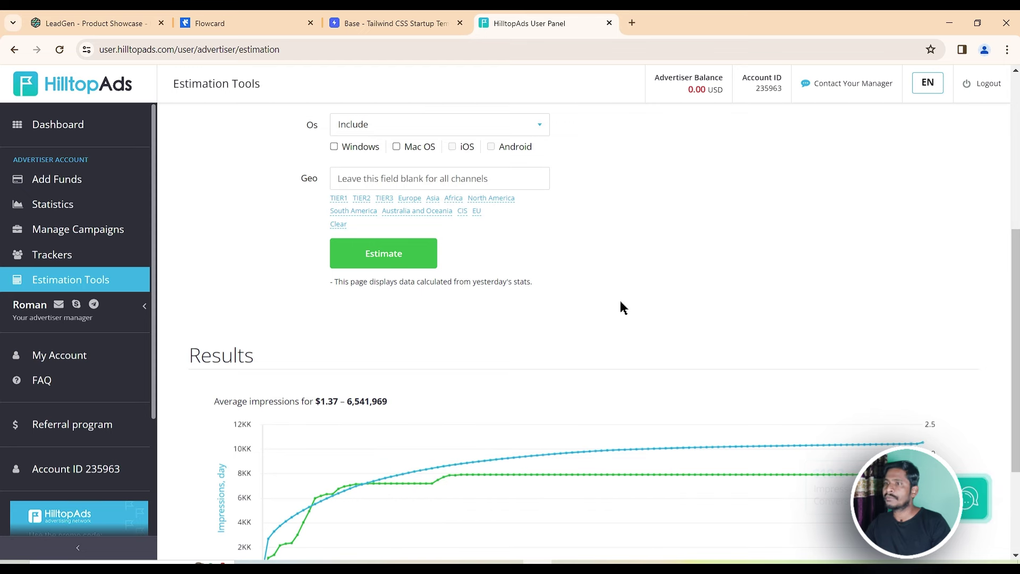
scroll(621, 307, up, 5)
scroll(622, 307, down, 5)
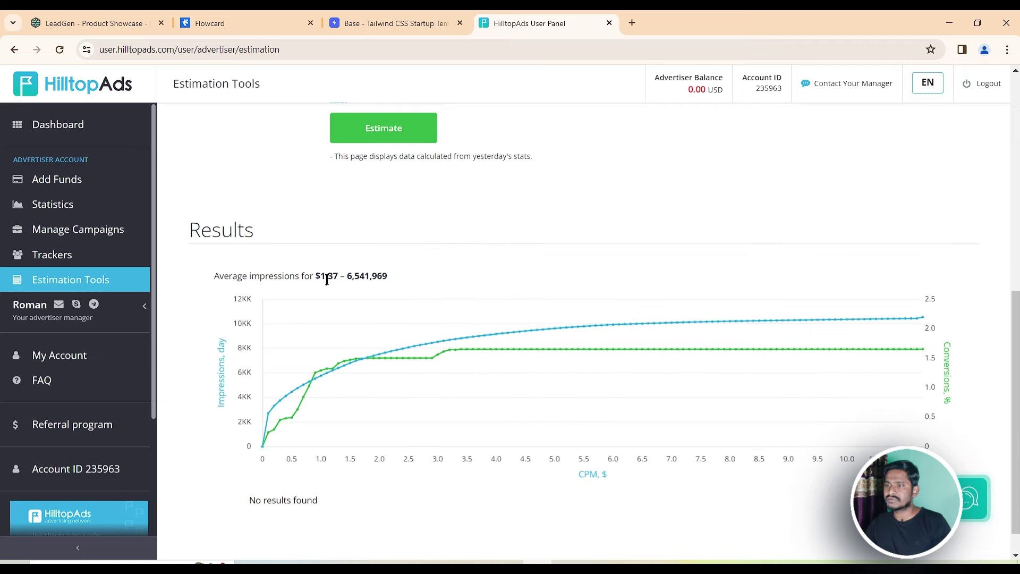
drag(337, 280, 315, 280)
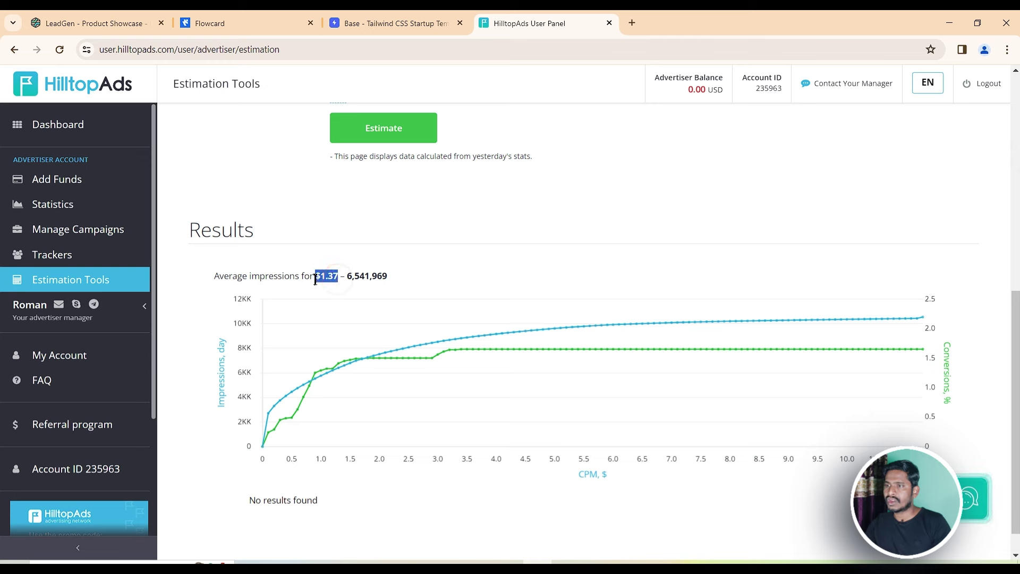
click(402, 284)
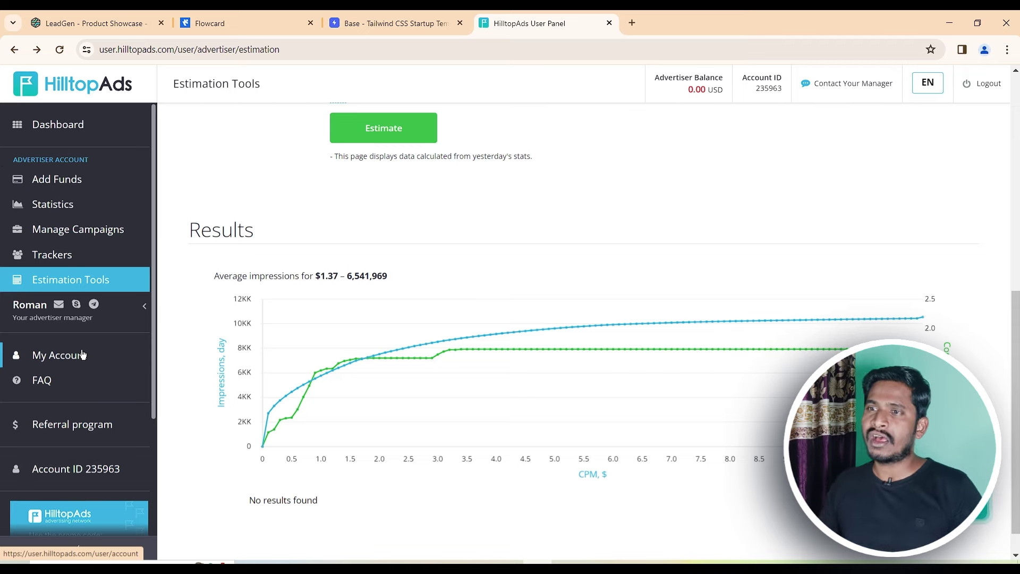
scroll(179, 132, up, 8)
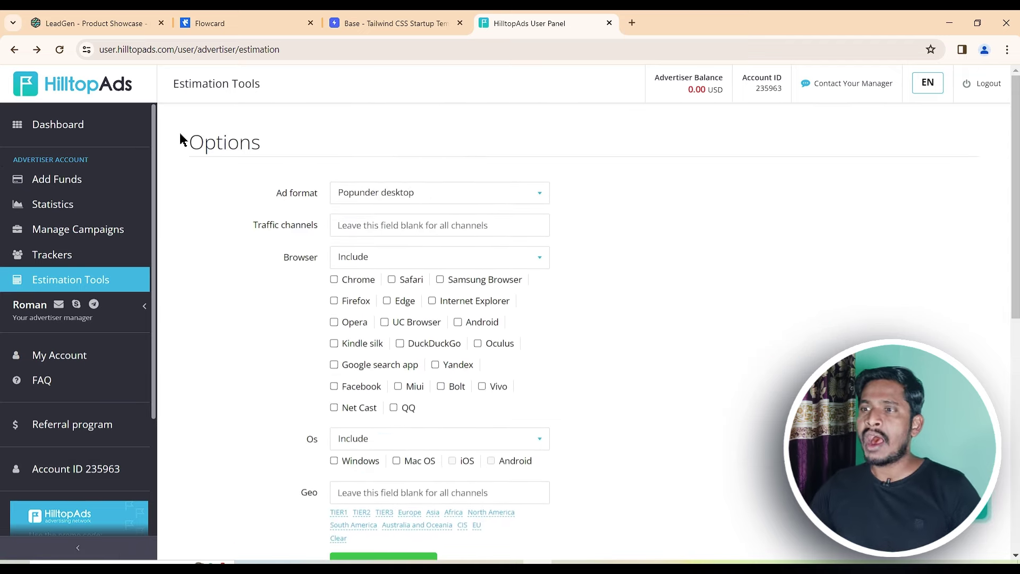